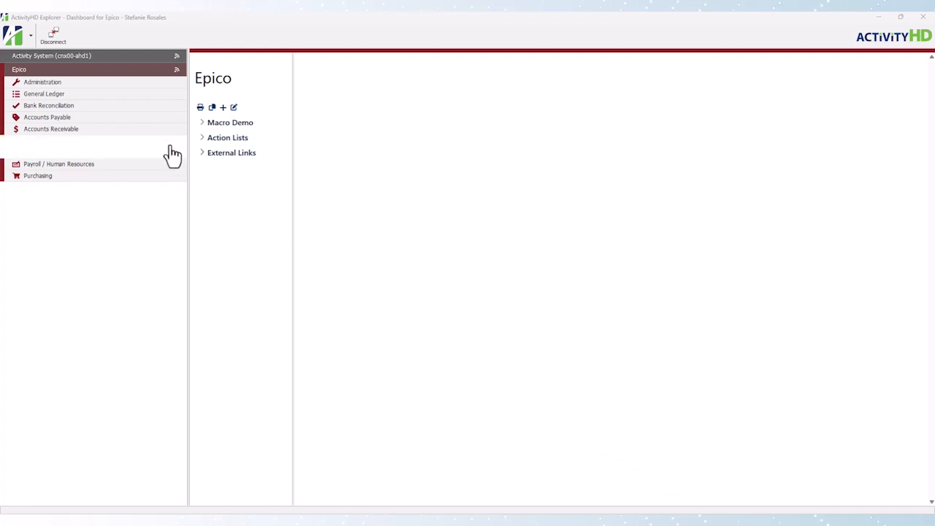
Step: Open the Amazon customer record from the Accounts Receivable customers list
left_click(151, 129)
left_click(147, 143)
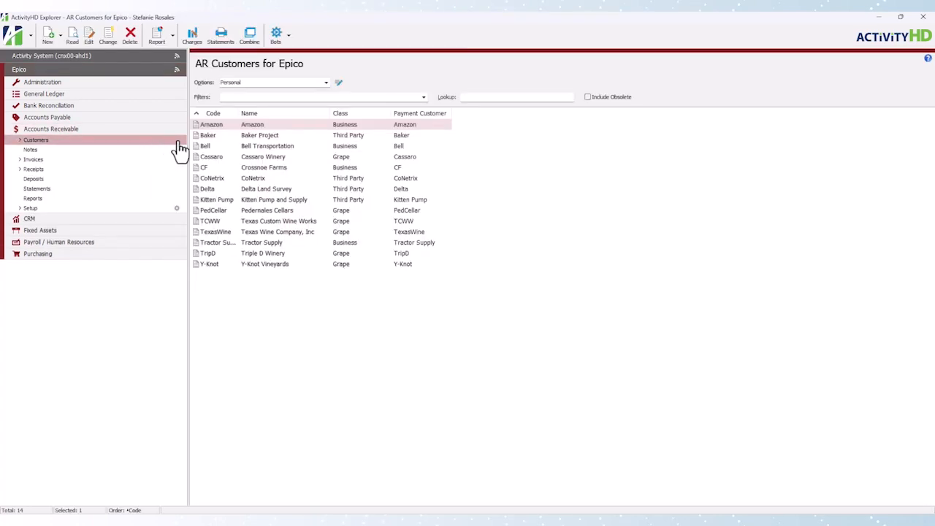
double_click(302, 124)
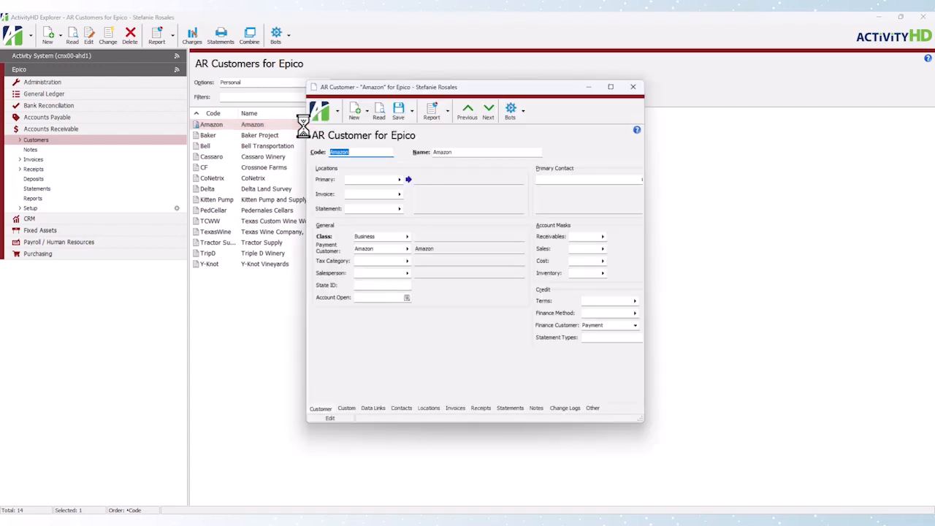
Step: Show the list of customers inside the Amazon record window and look up the Show List option
key("ctrl+l")
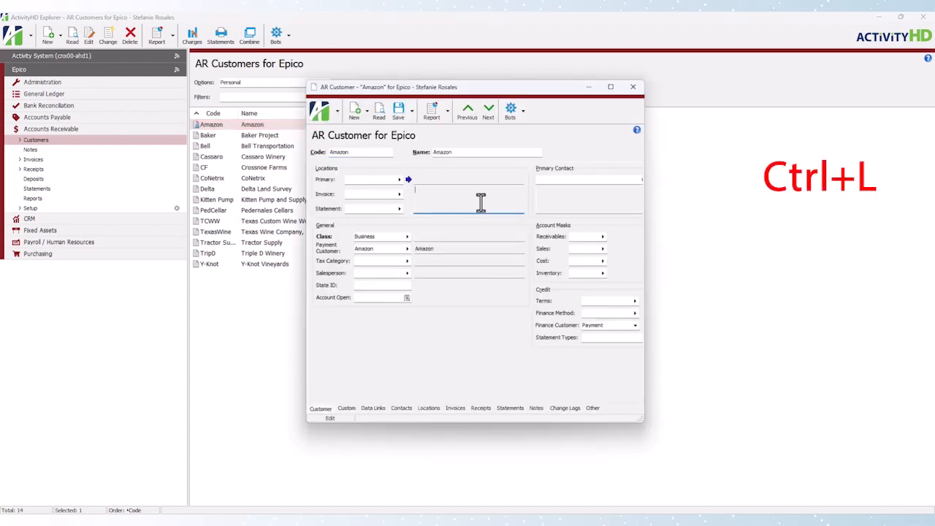
key("ctrl+l")
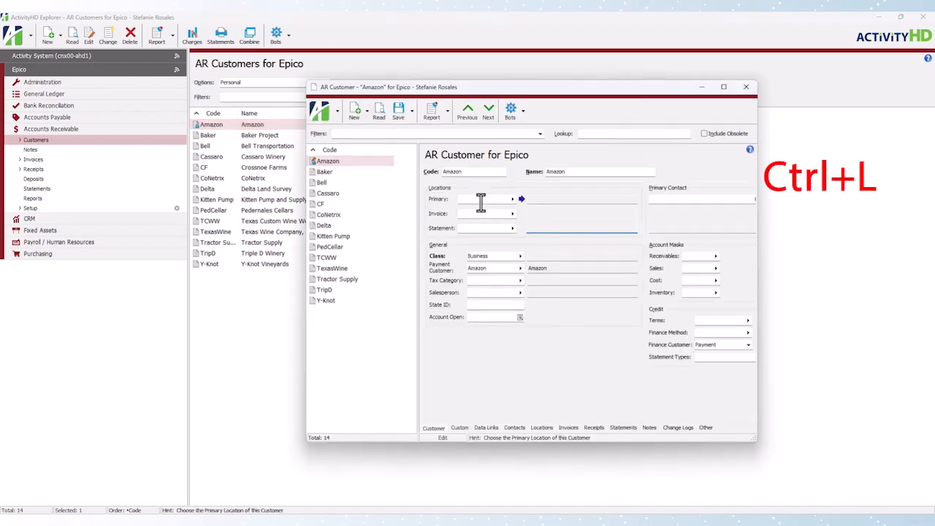
left_click(336, 111)
mouse_move(341, 132)
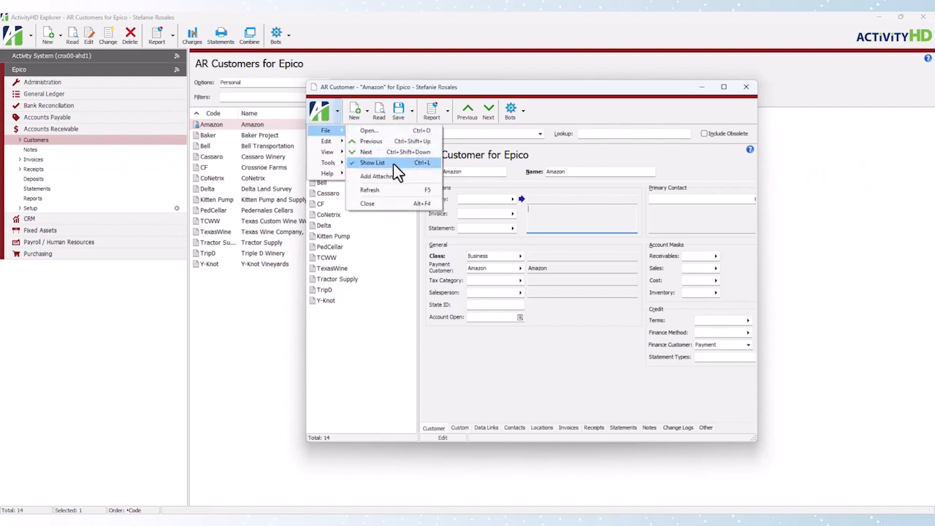
left_click(437, 161)
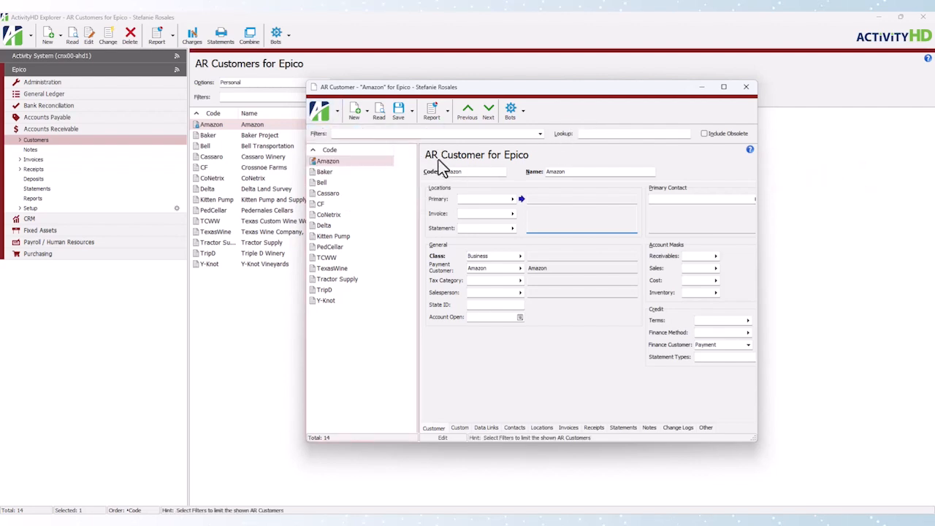
Step: Move forward through the customer records one at a time from Amazon to CF
left_click(491, 111)
left_click(492, 111)
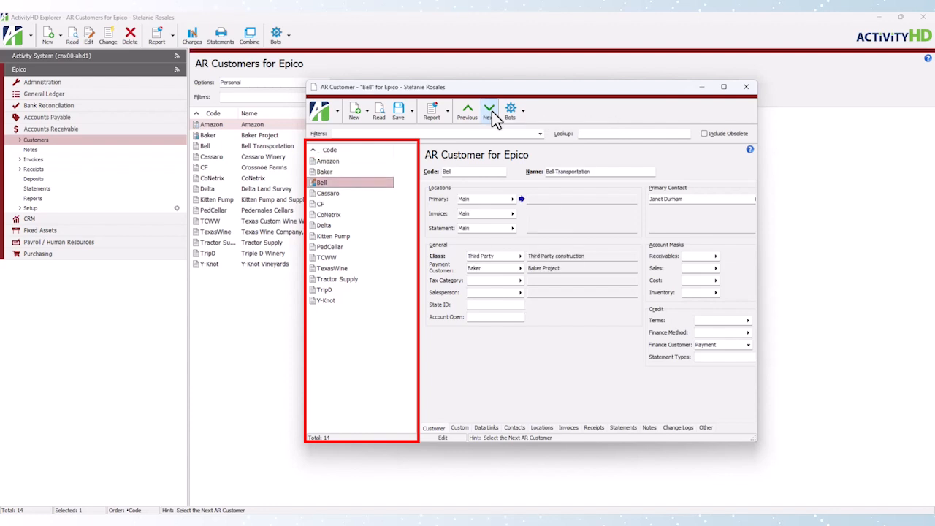
left_click(492, 111)
left_click(491, 111)
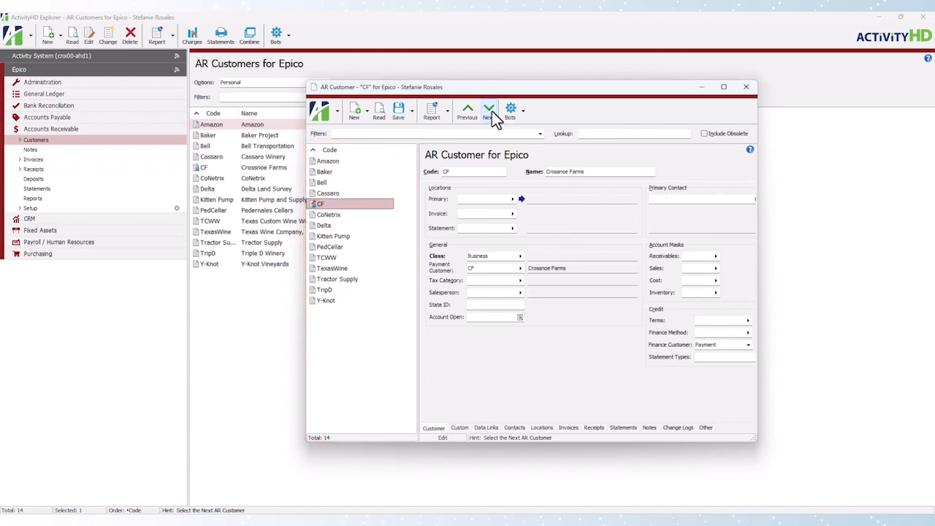
Step: Filter the record window's list by Past Due Customers, view the TripD and PedCellar records, and close the window
left_click(540, 135)
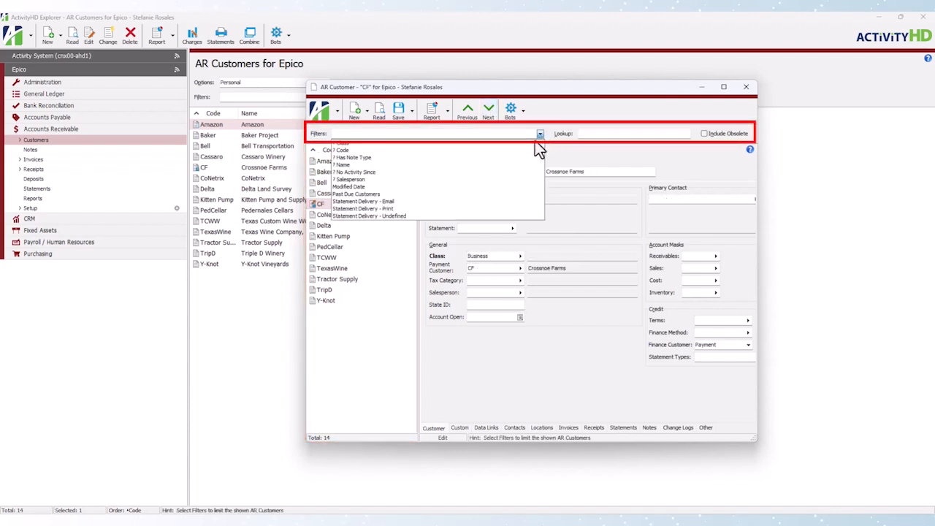
left_click(466, 193)
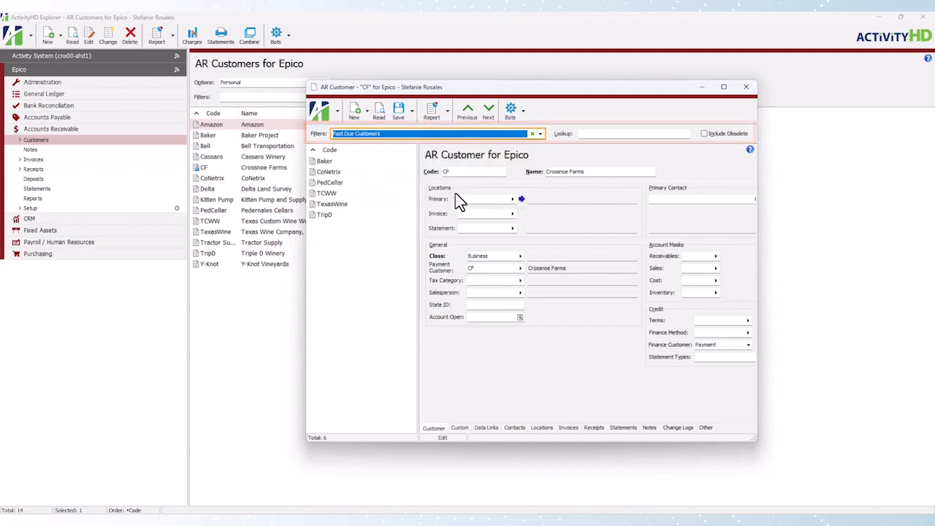
left_click(362, 213)
left_click(364, 184)
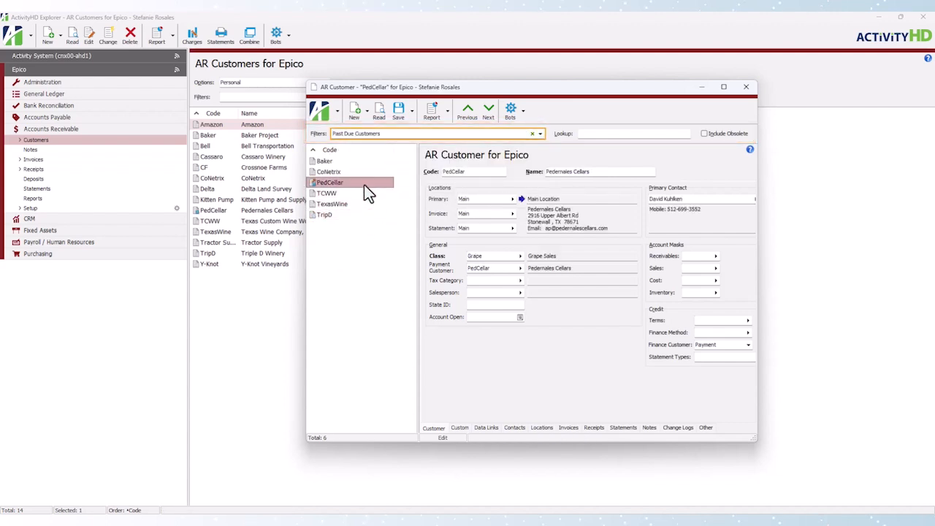
left_click(744, 88)
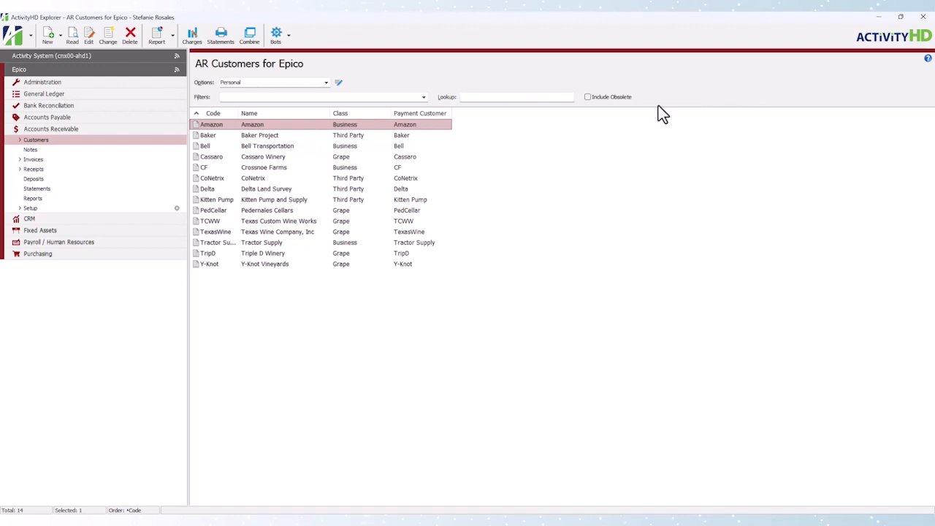
Step: Collapse Accounts Receivable and open the Vendors list in Accounts Payable
left_click(135, 133)
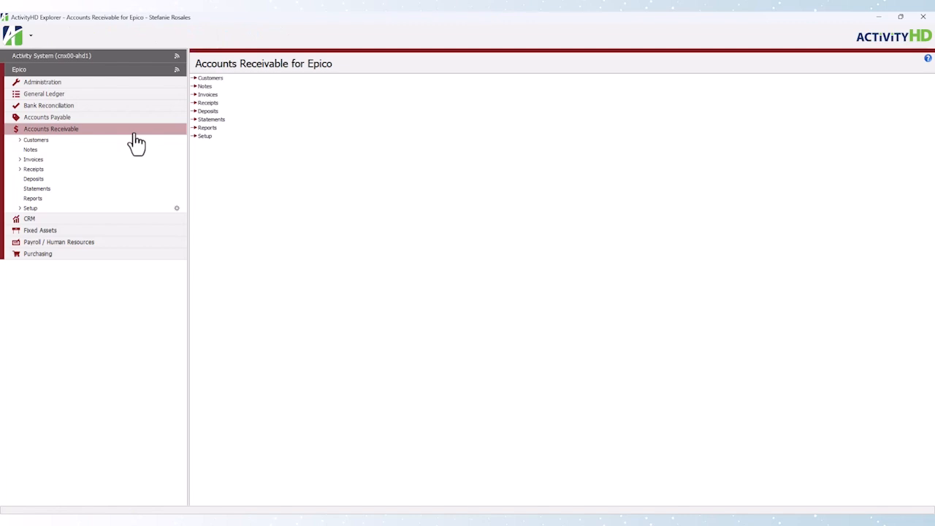
left_click(134, 131)
left_click(129, 119)
left_click(126, 129)
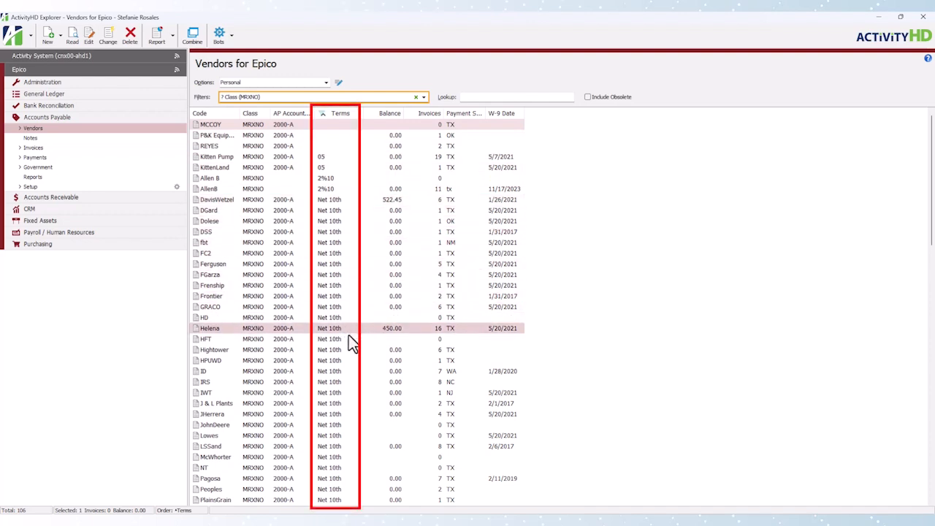
Step: Check the default payment terms of the DavisWetzel vendor record and close it
double_click(351, 203)
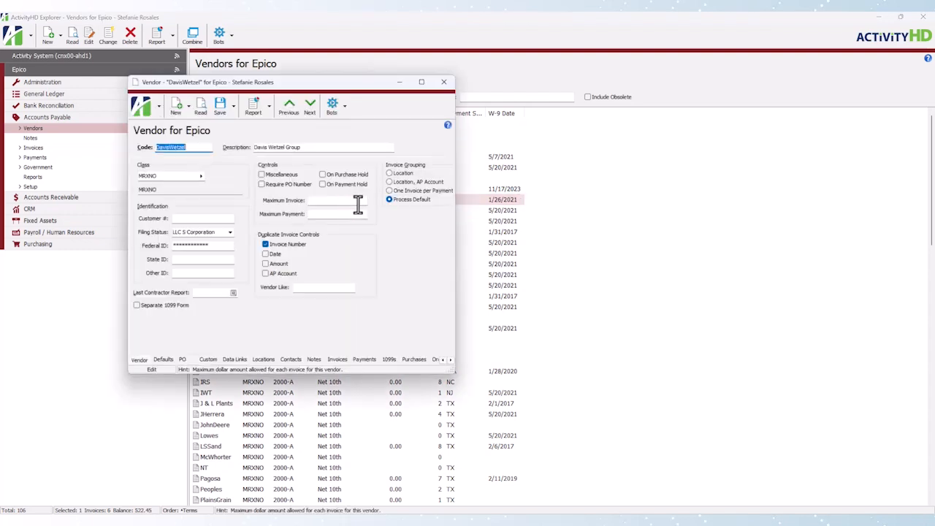
left_click(163, 359)
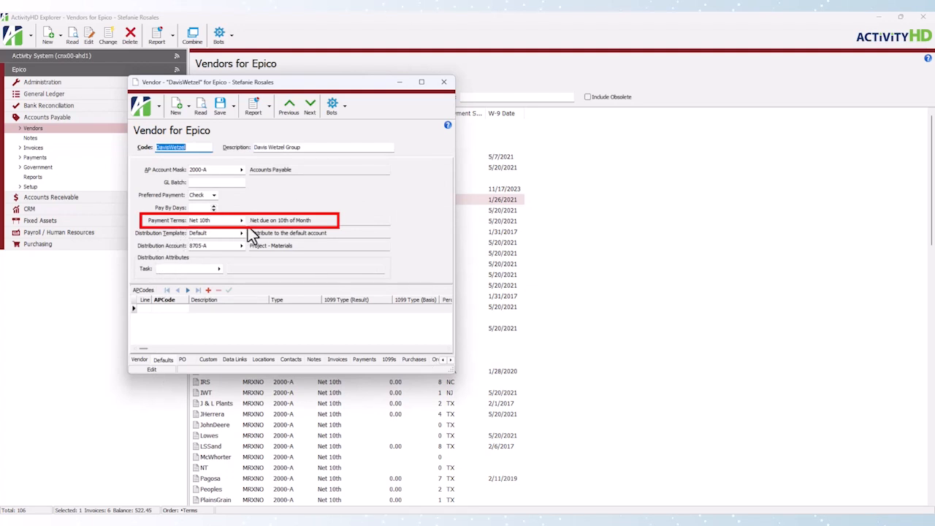
left_click(443, 83)
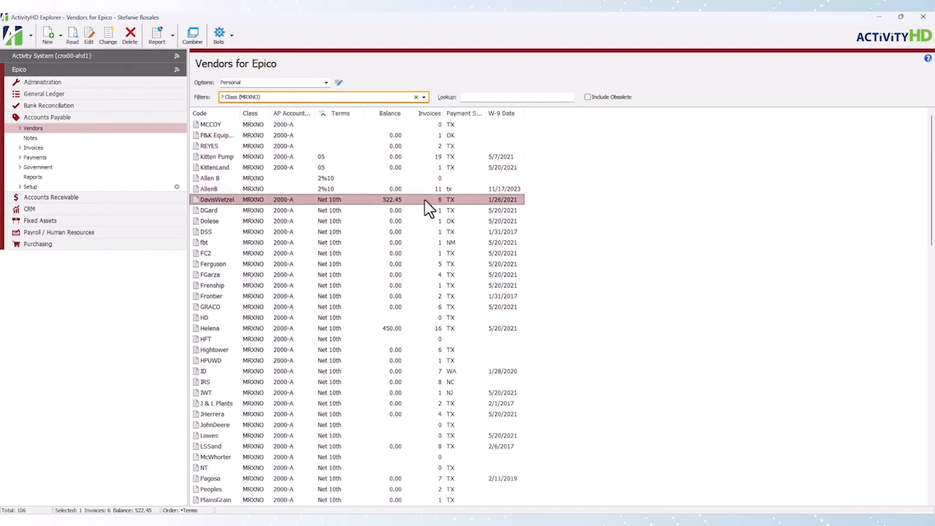
Step: Add the Past Due filter to the class-filtered vendor list and turn the filters off again
left_click(423, 97)
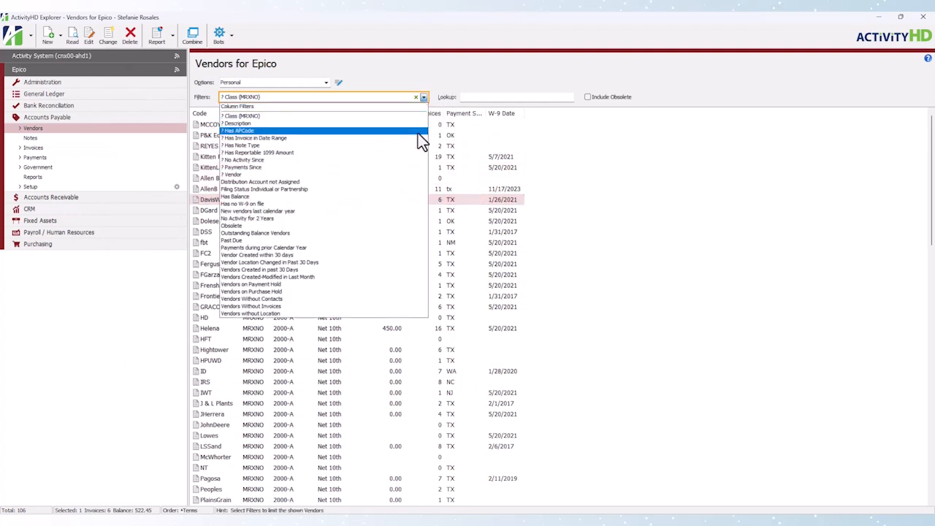
left_click(358, 241)
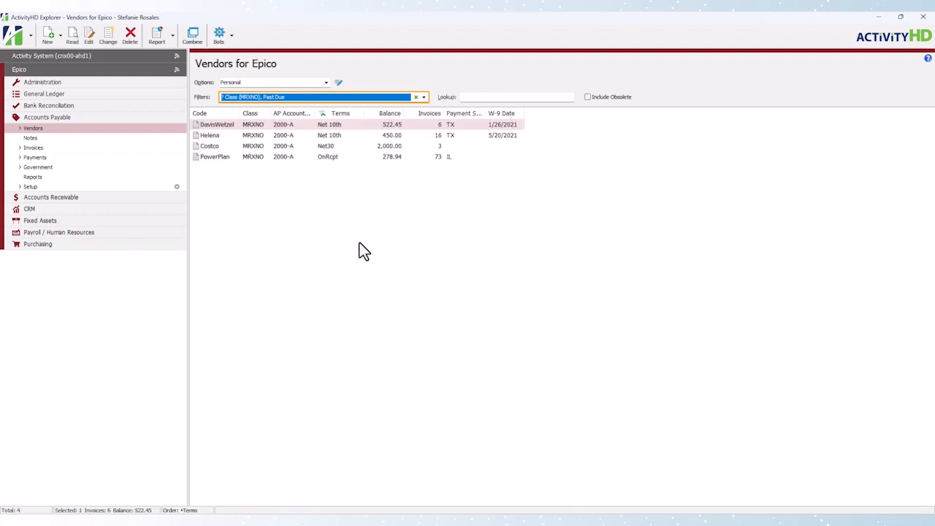
left_click(479, 96)
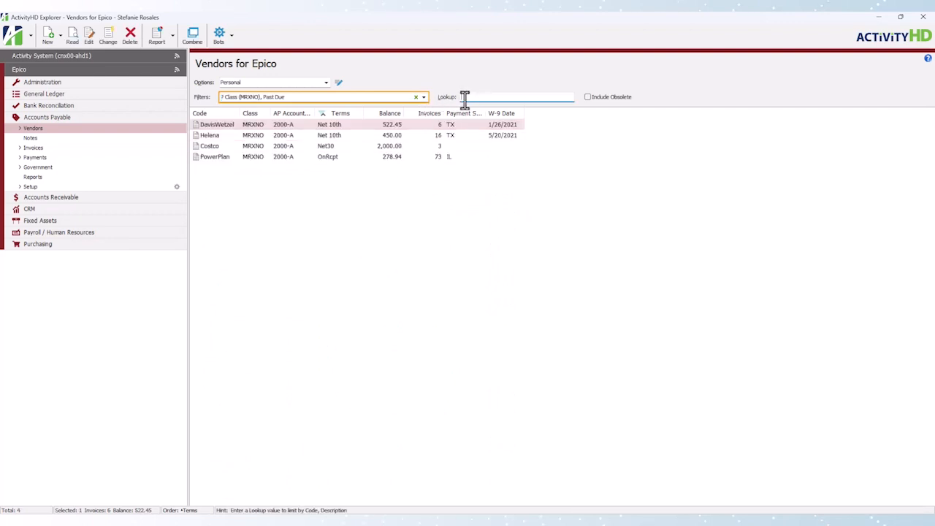
left_click(417, 97)
Step: Apply a column filter for Payment Terms equal to 2%10 and clear the column filters
right_click(341, 115)
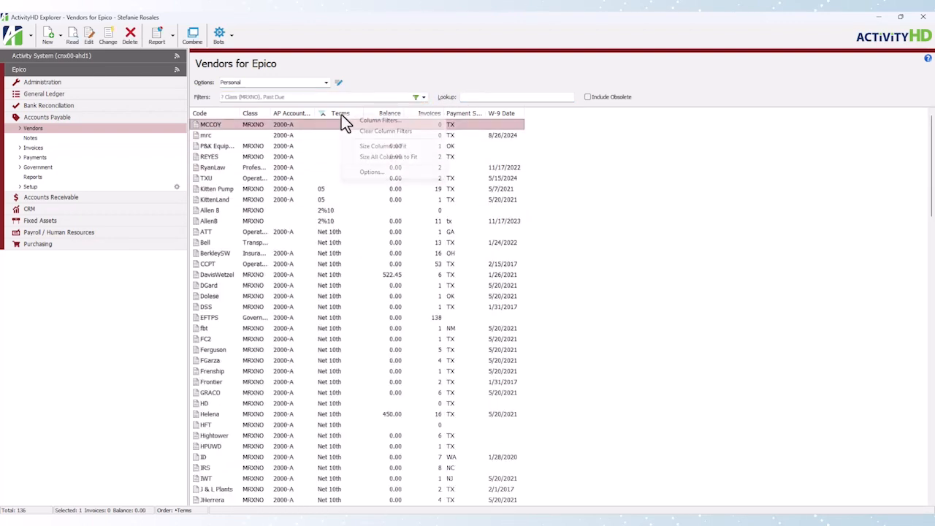
left_click(369, 122)
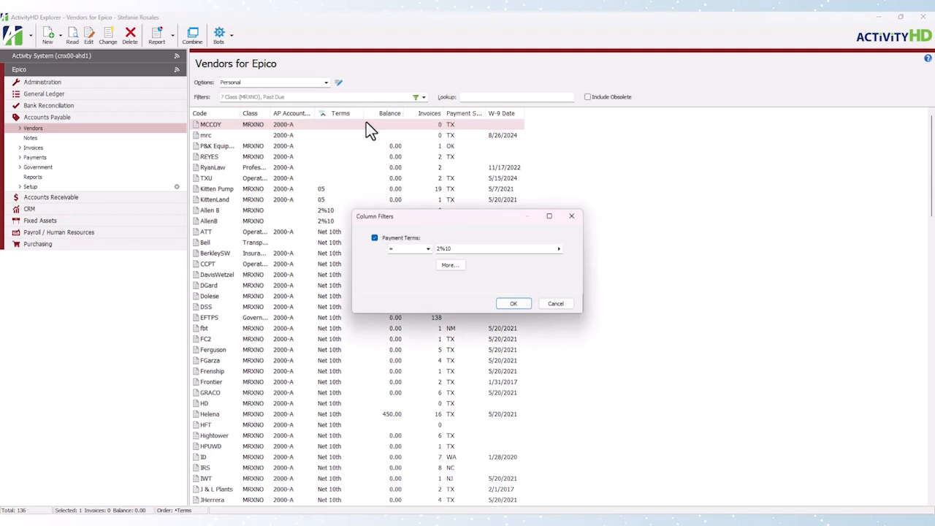
left_click(514, 304)
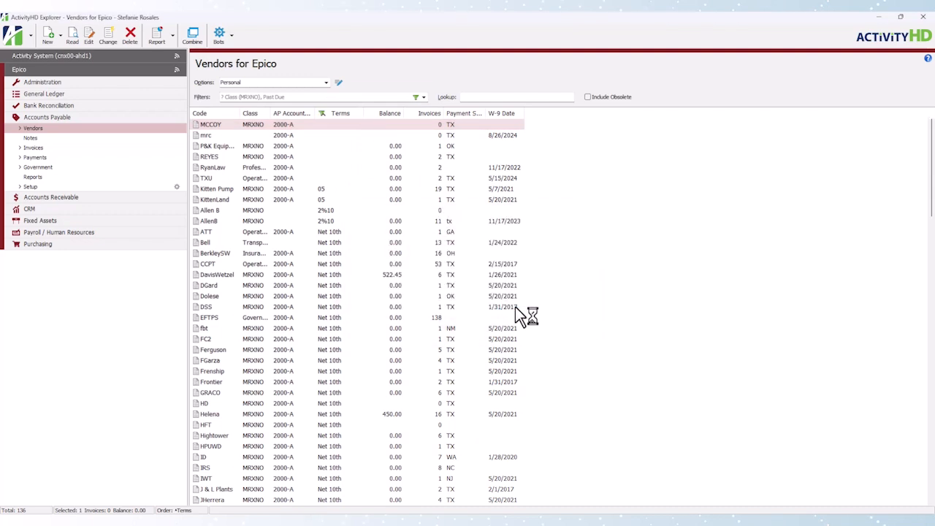
right_click(349, 112)
left_click(368, 129)
left_click(362, 231)
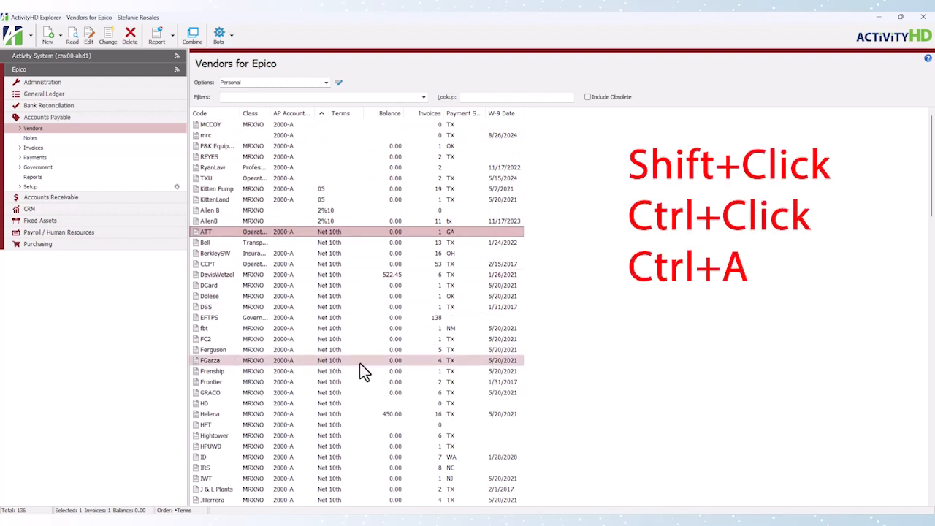
left_click(359, 362, "shift")
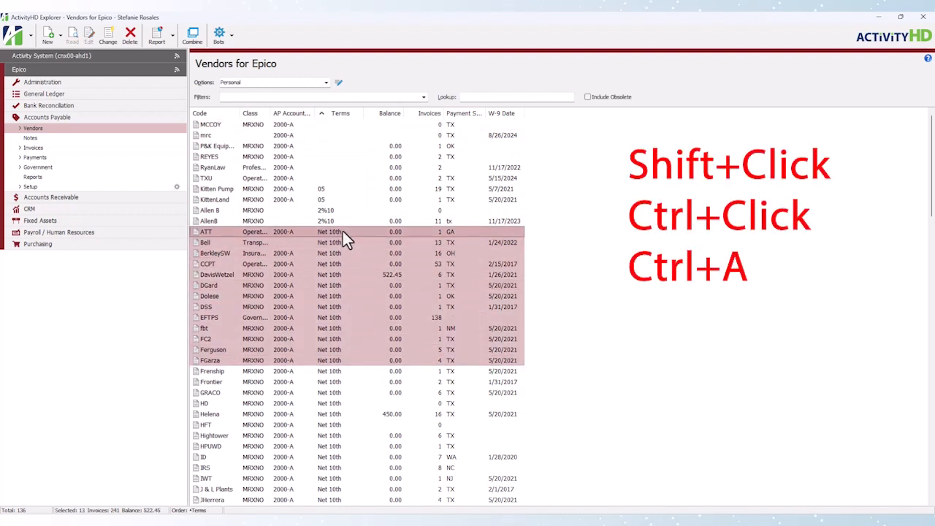
left_click(342, 231)
left_click(351, 263, "ctrl")
left_click(342, 307, "ctrl")
left_click(337, 349, "ctrl")
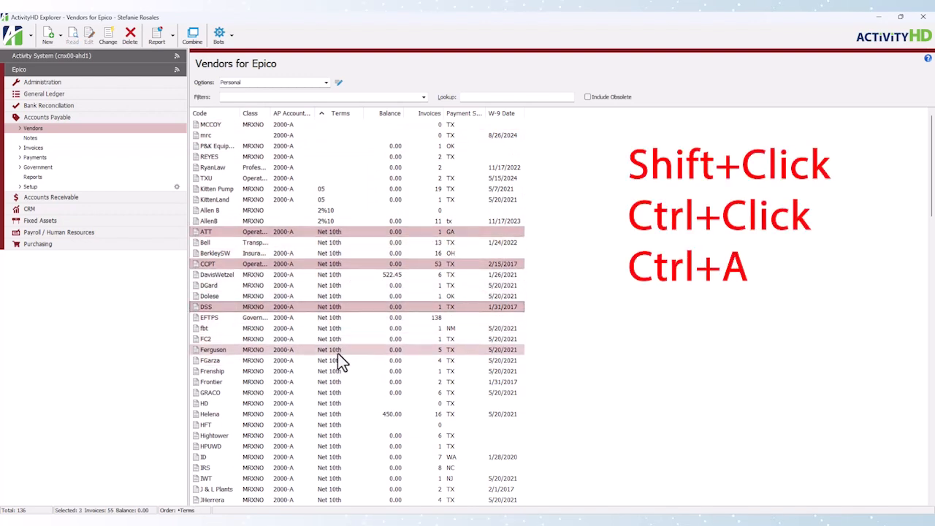
Step: Select the EFTPS vendor and extend the selection to every vendor in the list
left_click(354, 320)
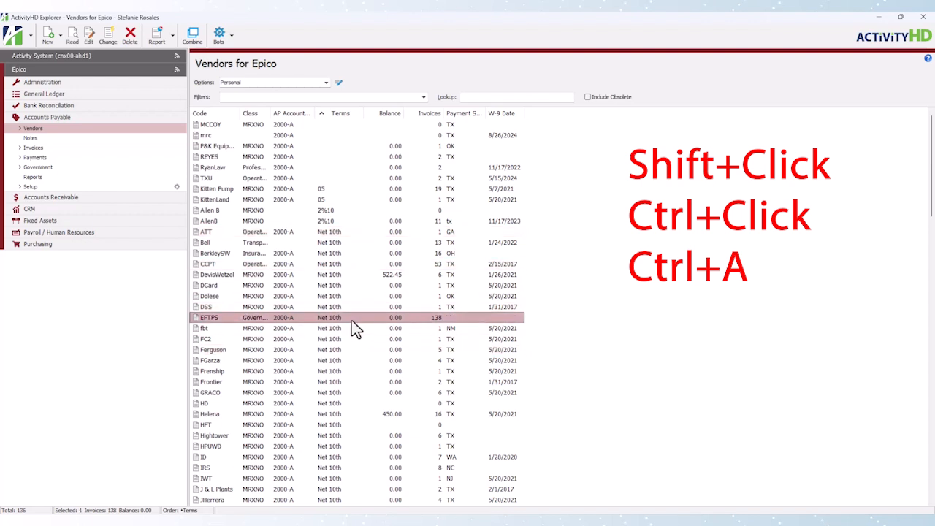
key("ctrl+a")
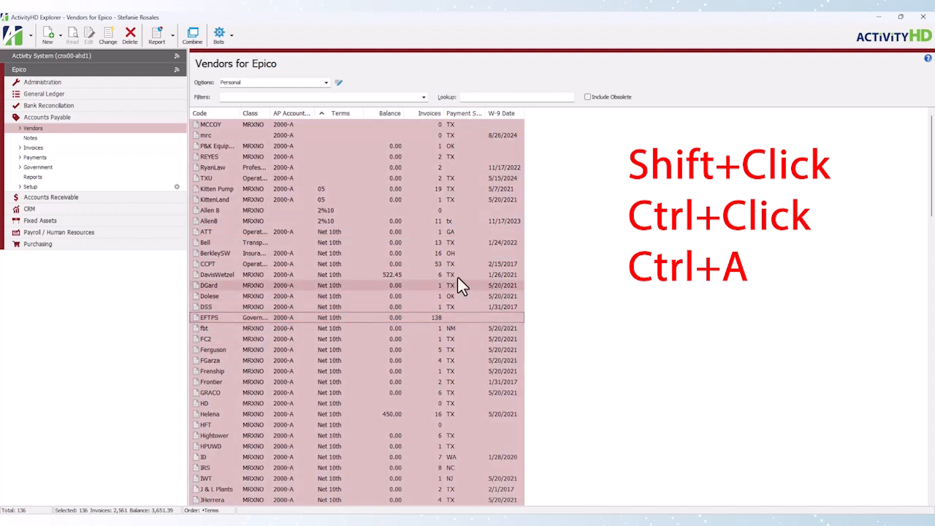
Step: Select the vendors ATT through fbt and start the Change wizard for them
left_click(388, 232)
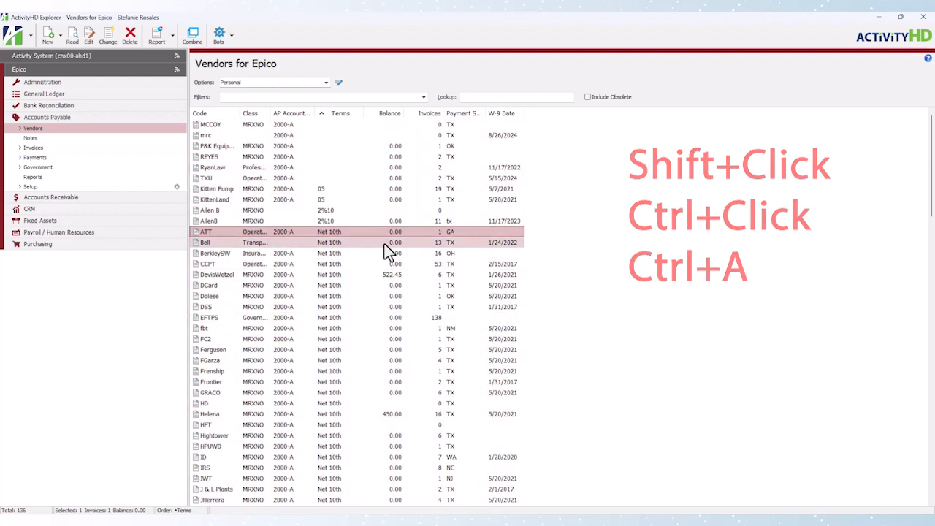
left_click(360, 328, "shift")
right_click(312, 242)
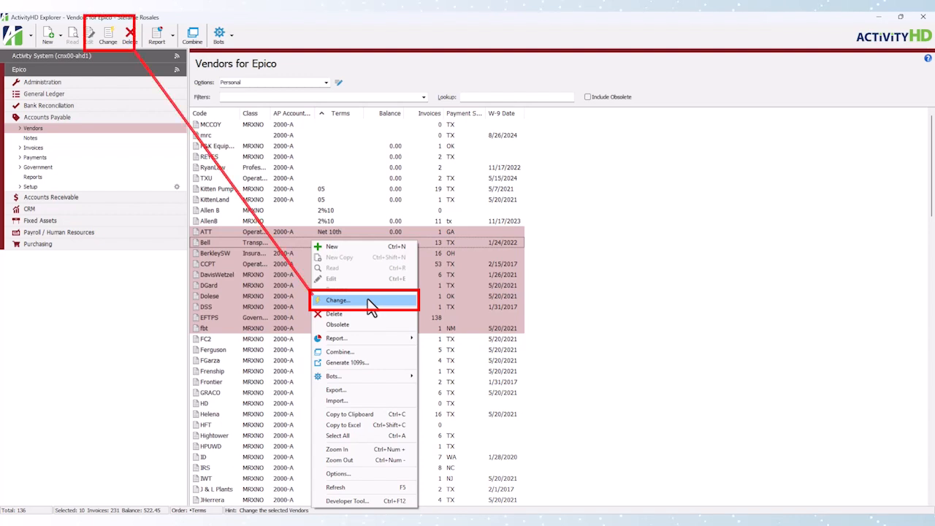
left_click(370, 303)
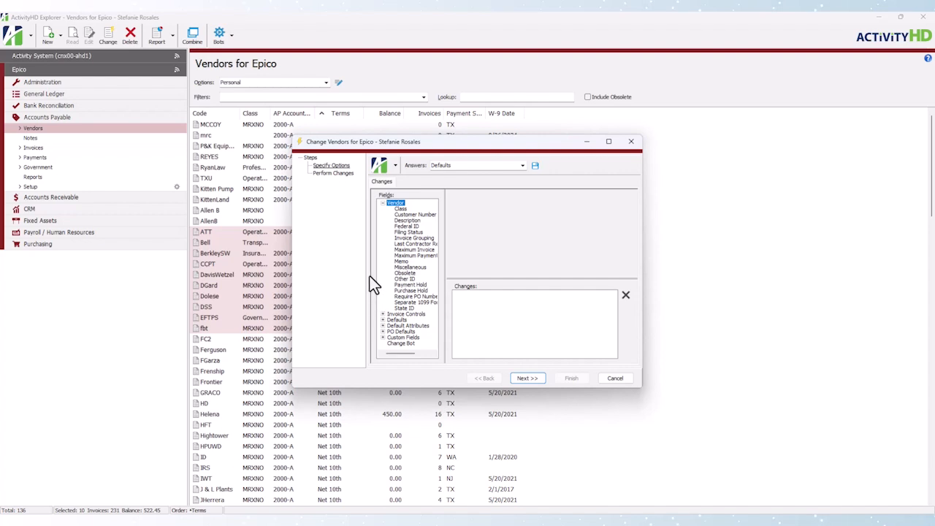
Step: Choose the Terms field under Defaults as the field to change and set its value to Net30
left_click(383, 320)
left_click(401, 343)
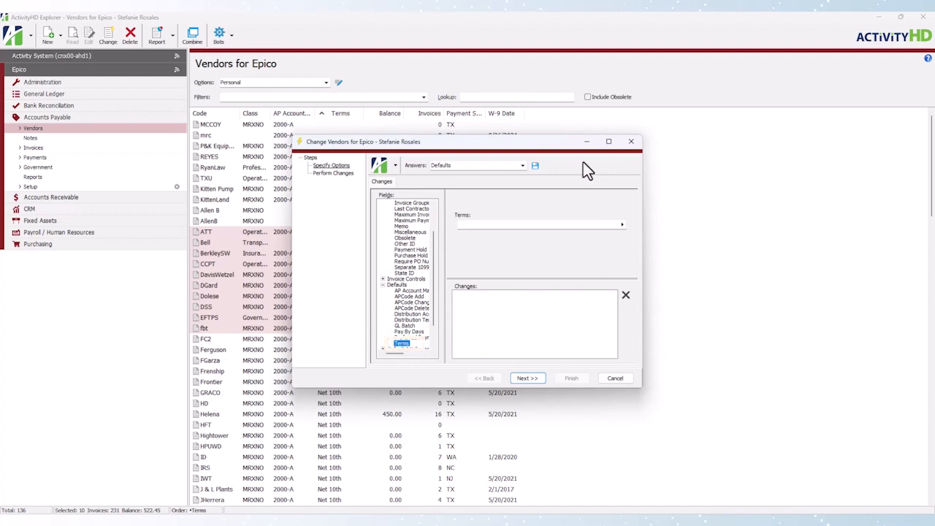
left_click_drag(534, 153, 633, 153)
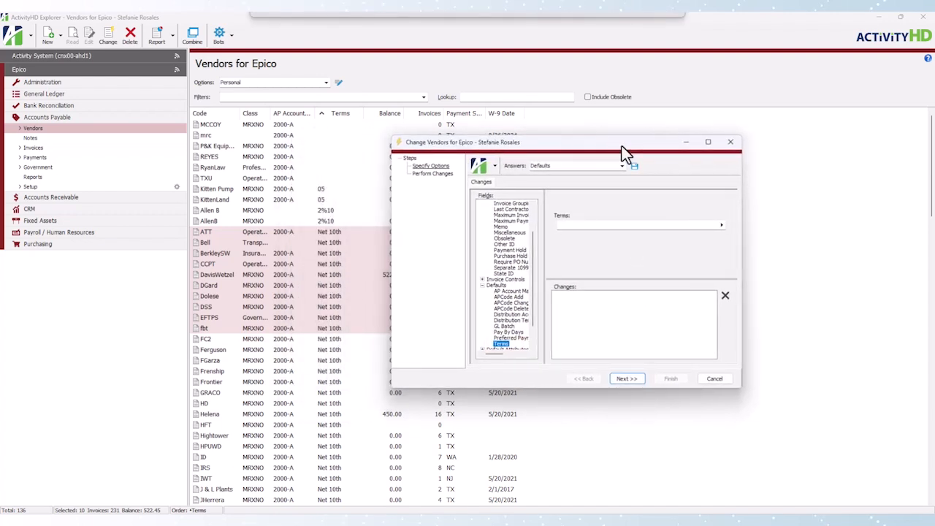
left_click(720, 225)
left_click(739, 227)
scroll(563, 293, "down", 1)
left_click(452, 313)
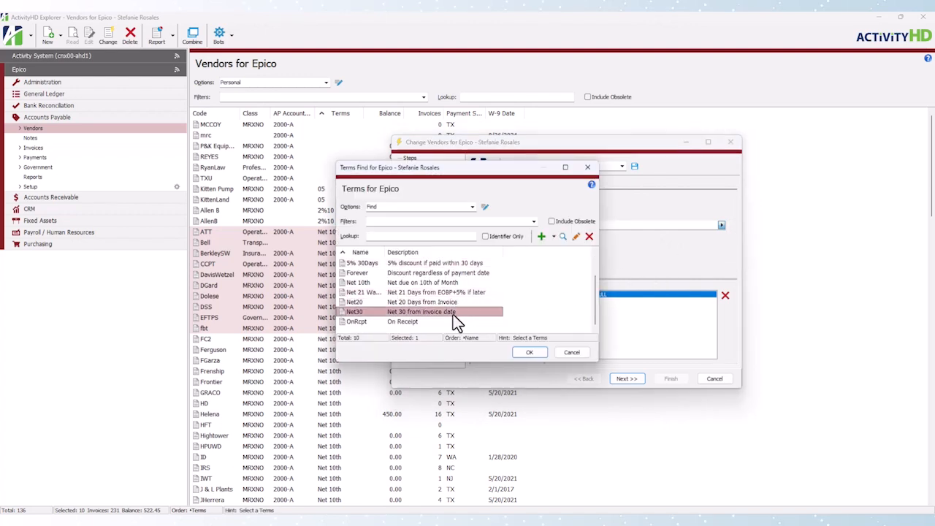
left_click(534, 353)
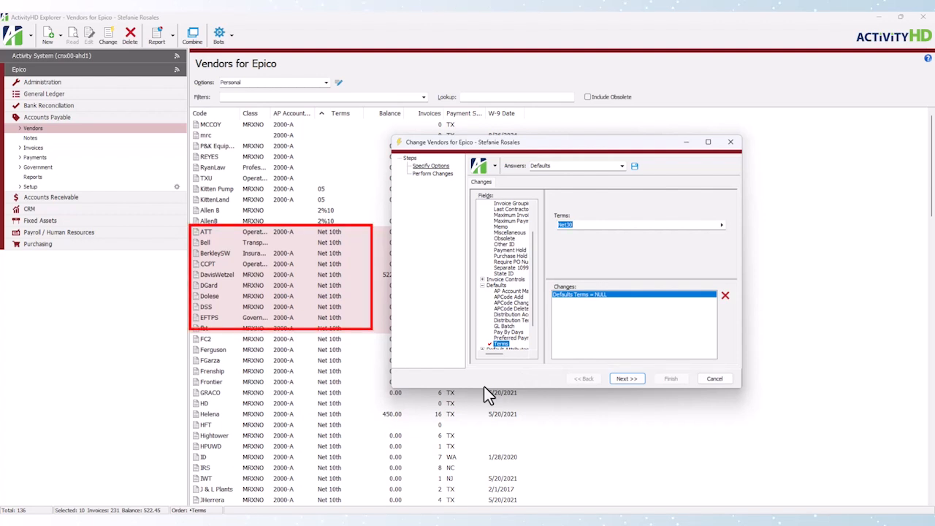
Step: Run the Terms change on the ten selected vendors, confirm it and finish the wizard
left_click(628, 378)
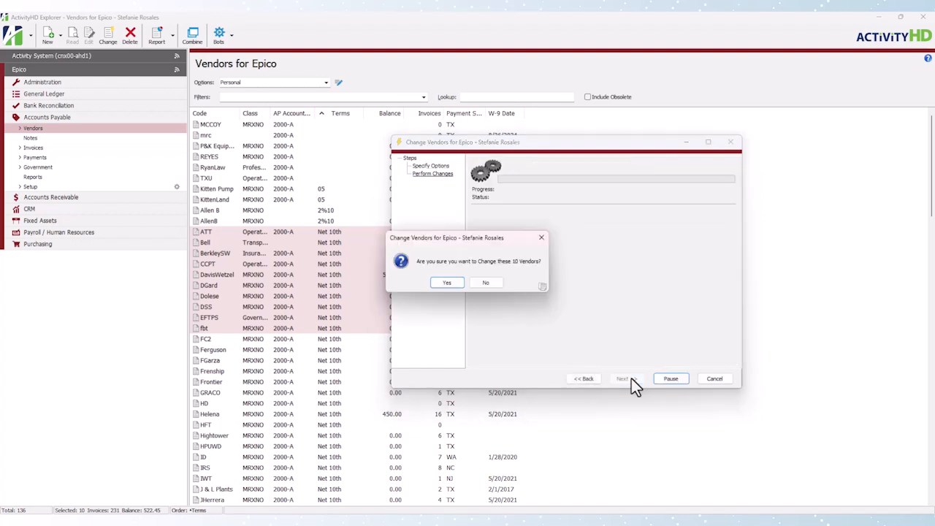
left_click(445, 282)
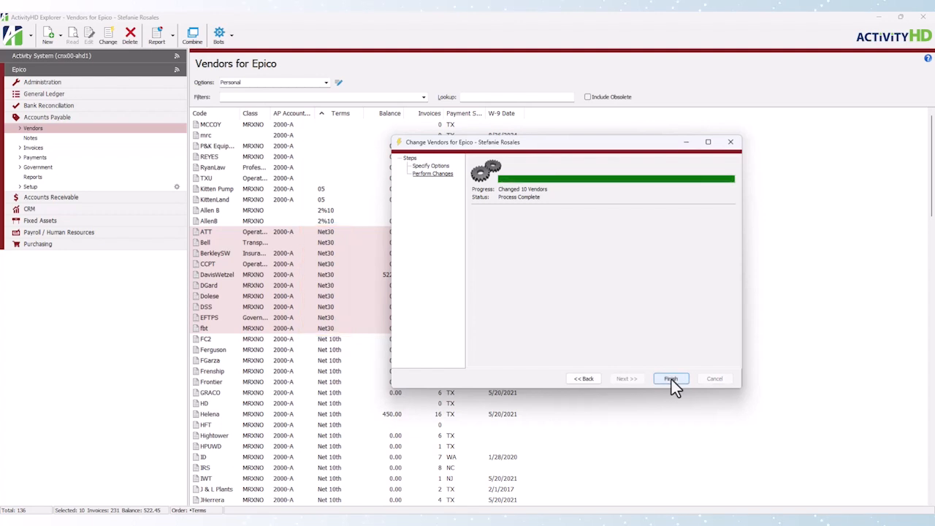
left_click(671, 379)
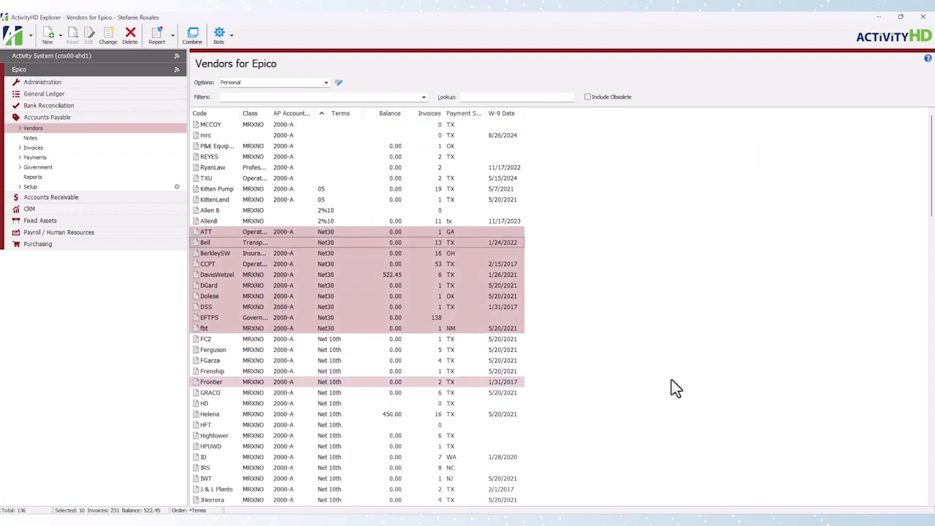
Step: Check the payment terms in the defaults of the ATT vendor record, and close the record
double_click(339, 234)
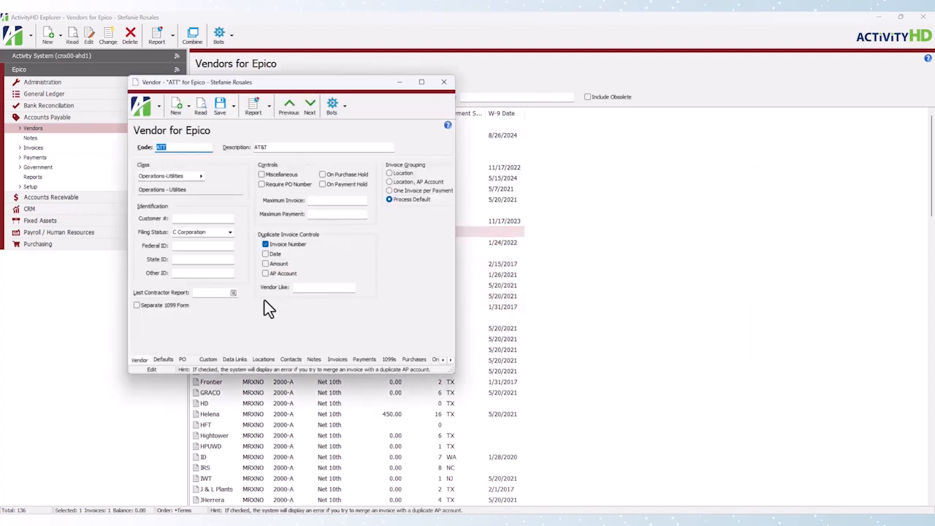
left_click(162, 360)
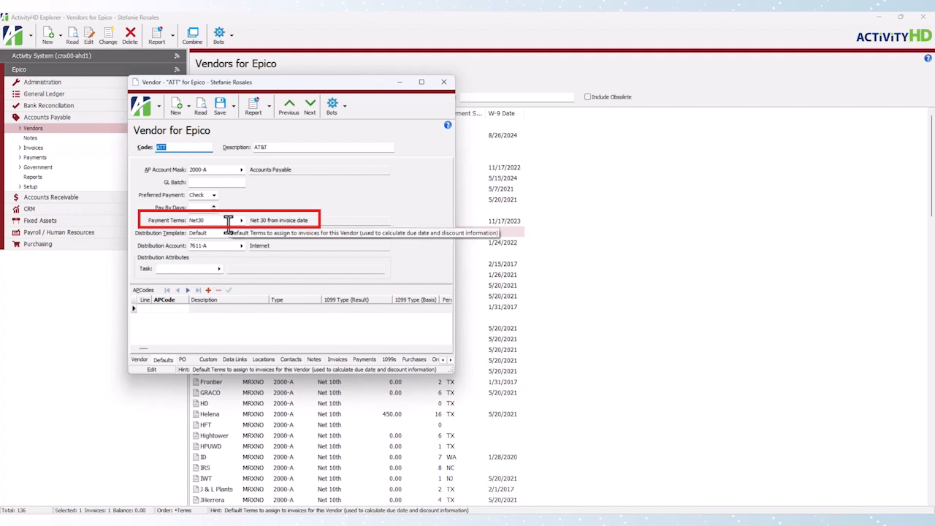
left_click(445, 83)
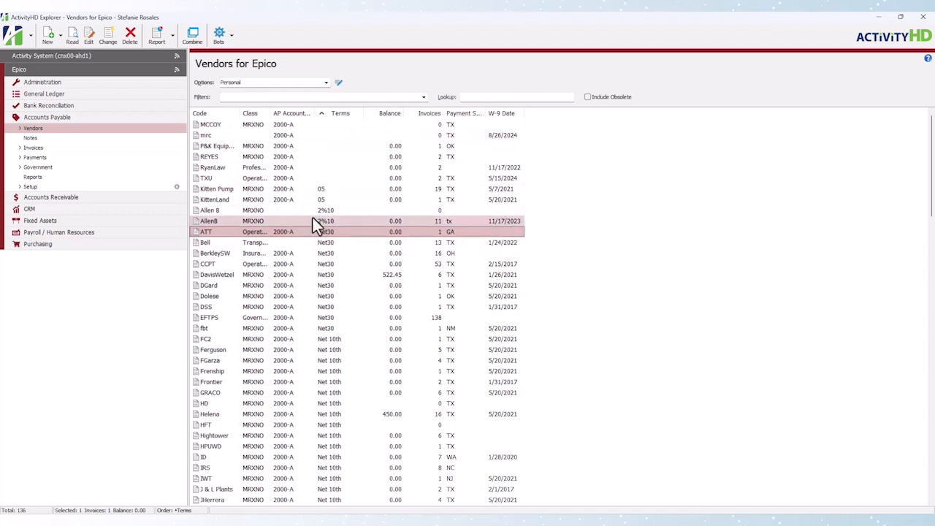
Step: Open the Journal Detail list under the General Ledger's journal entries
left_click(139, 120)
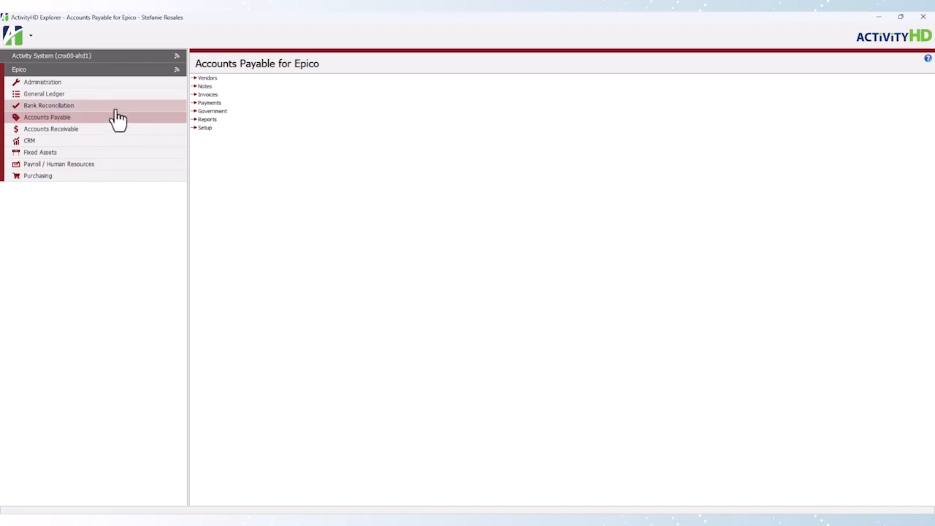
left_click(103, 97)
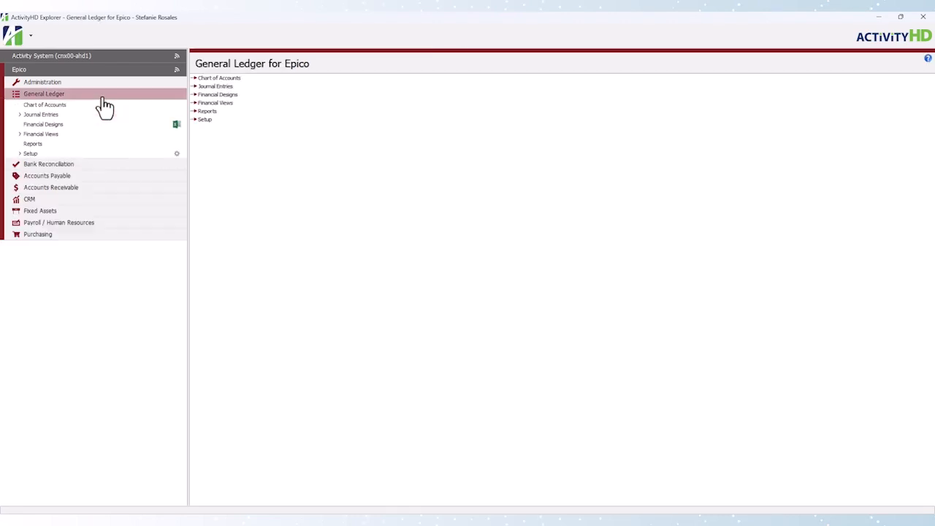
left_click(29, 115)
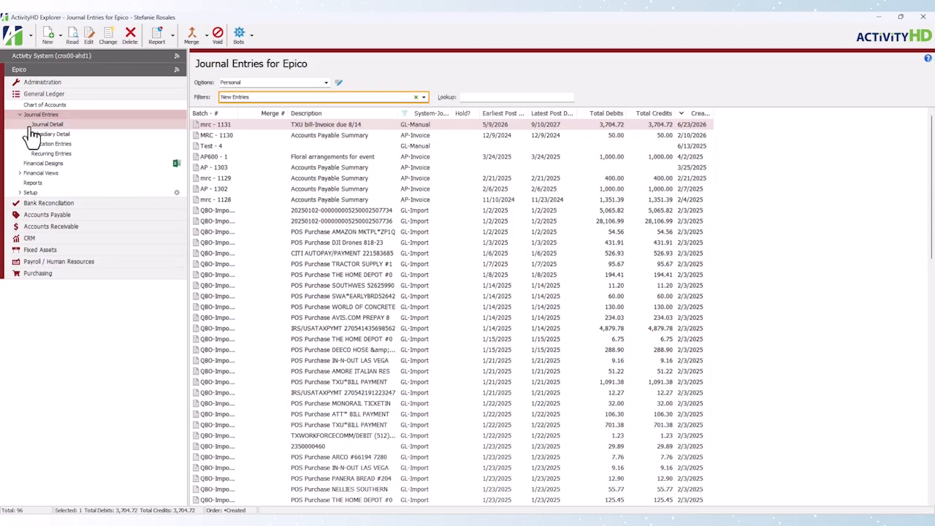
left_click(65, 126)
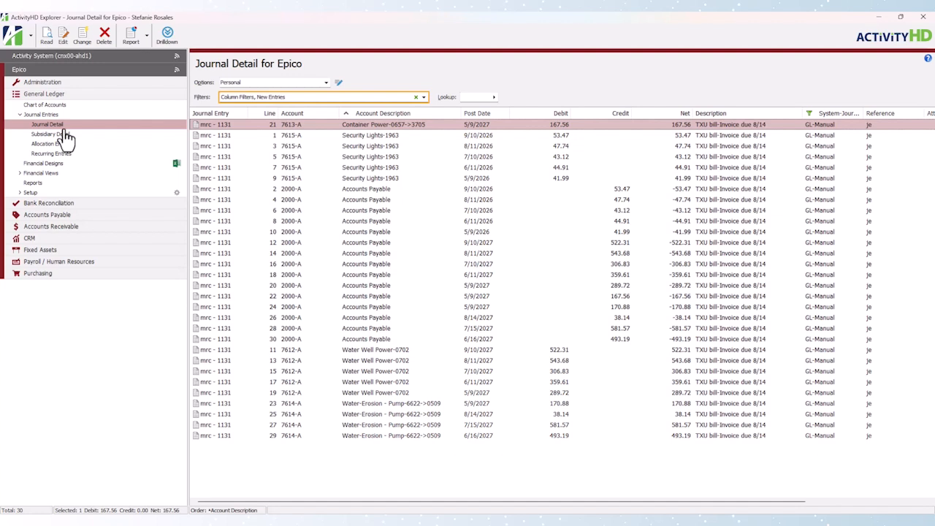
Step: Select all journal detail lines on Accounts Payable account 2000-A and start the Change wizard for them
left_click(330, 189)
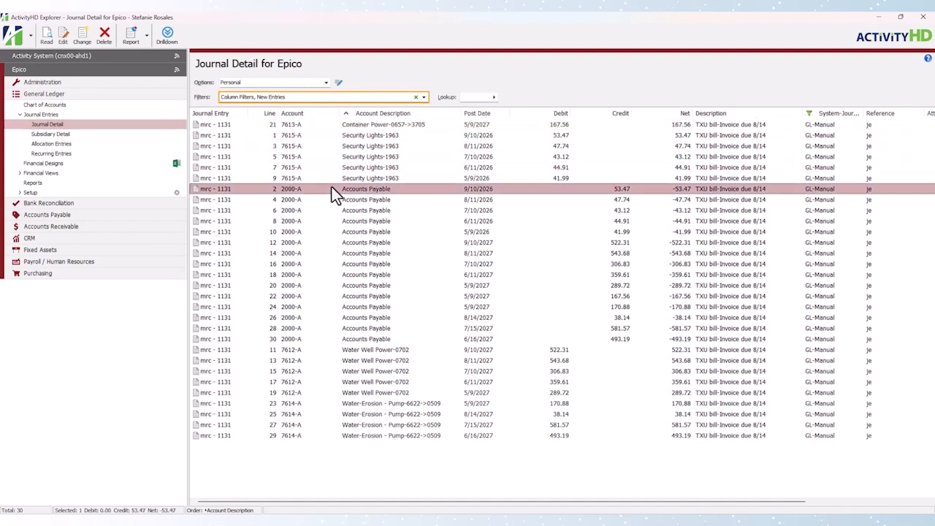
left_click(401, 337, "shift")
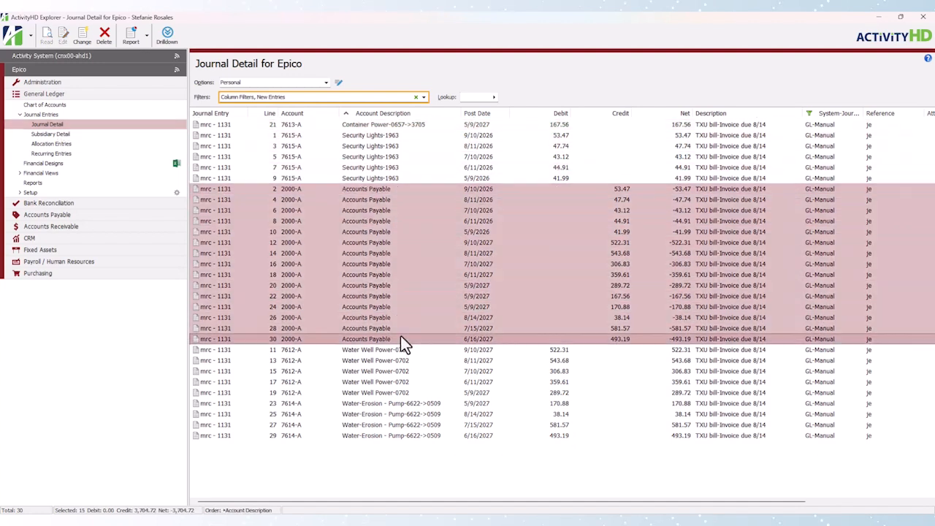
right_click(373, 235)
left_click(407, 270)
left_click_drag(362, 140, 406, 137)
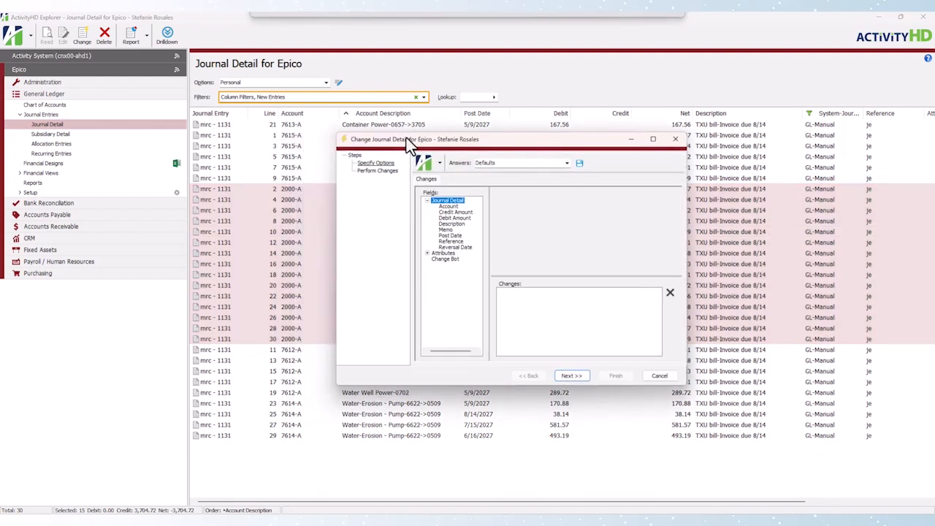
Step: Choose Account as the field to change and set a Partial Replace with the mask ???1-_
left_click(448, 206)
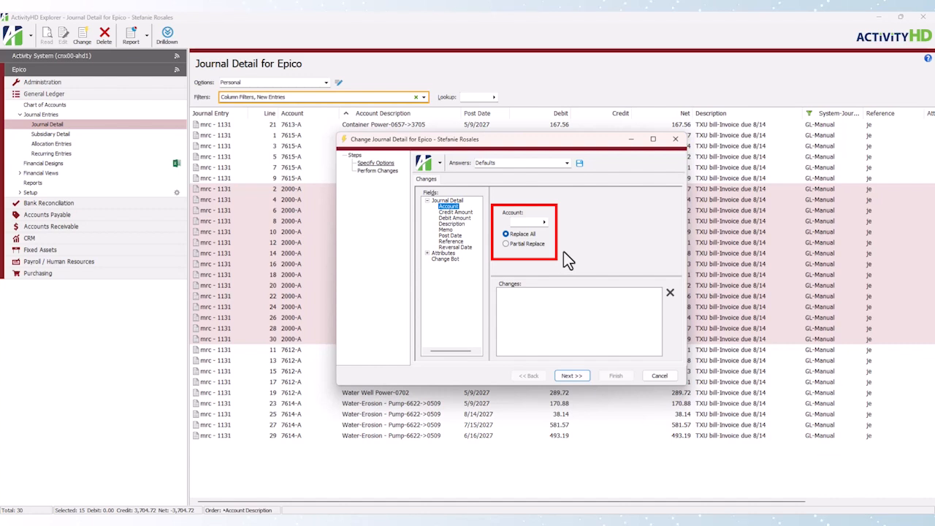
left_click(537, 244)
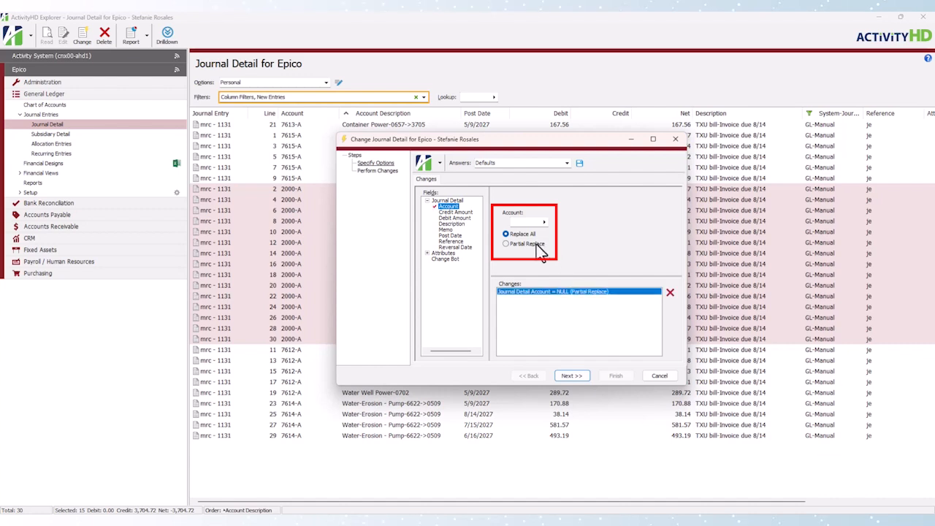
left_click(519, 221)
type("1-")
key("Tab")
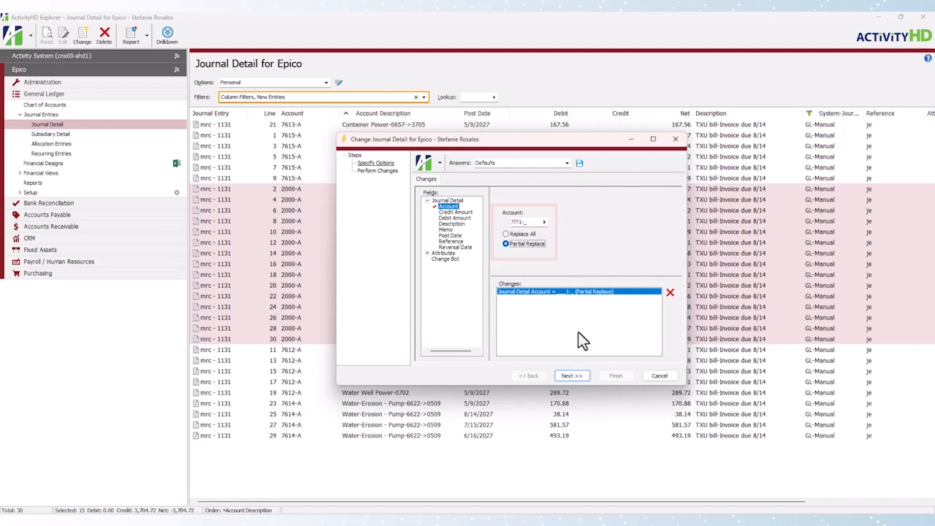
Step: Run the account change on the selected journal detail lines, confirm it and finish the wizard
left_click(571, 375)
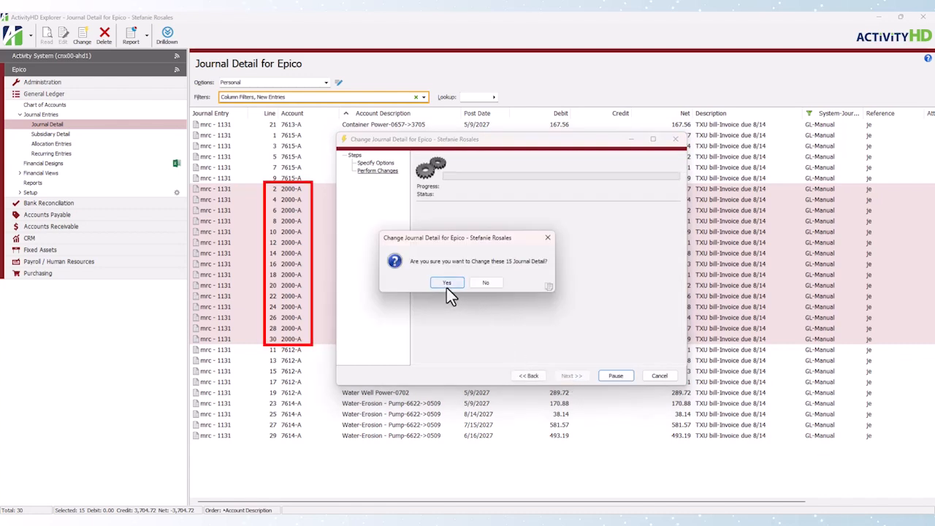
left_click(446, 287)
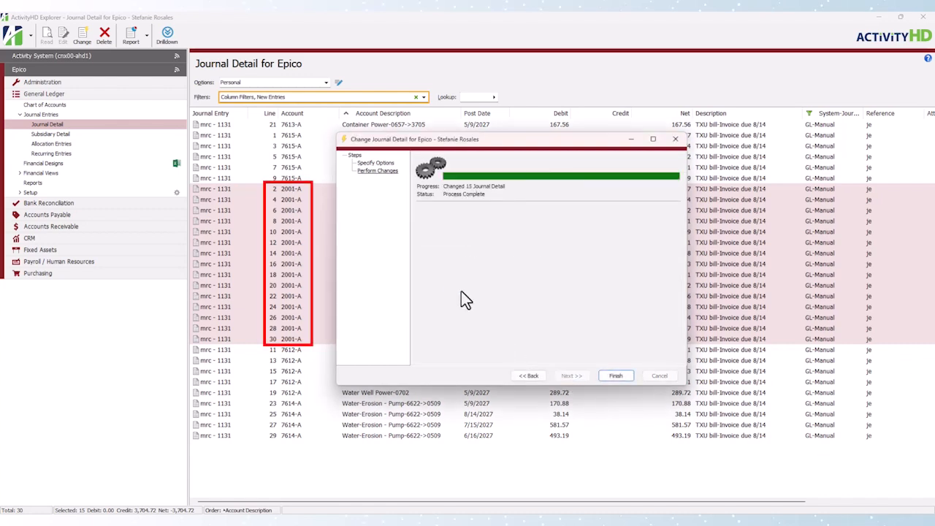
left_click(616, 377)
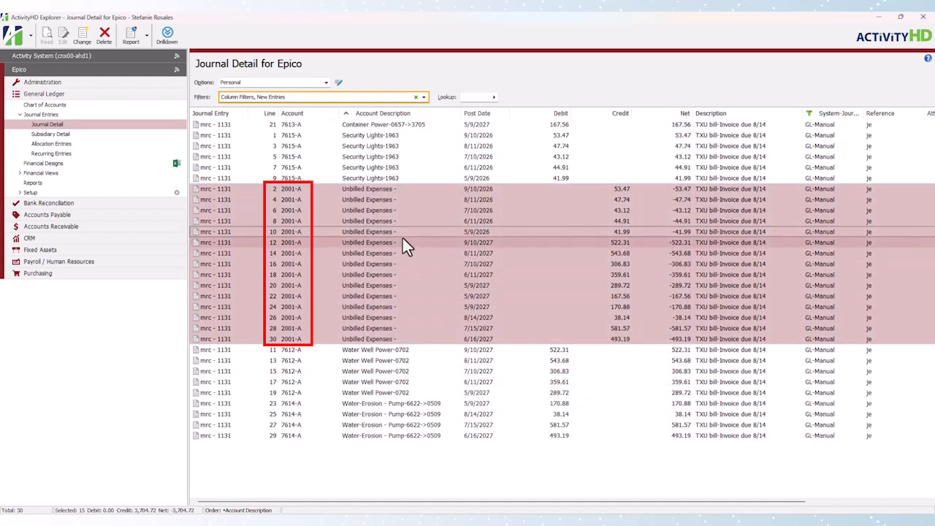
Step: Select accounts 4001-A through 4990-A in the chart of accounts and start the Change wizard for them
left_click(287, 192)
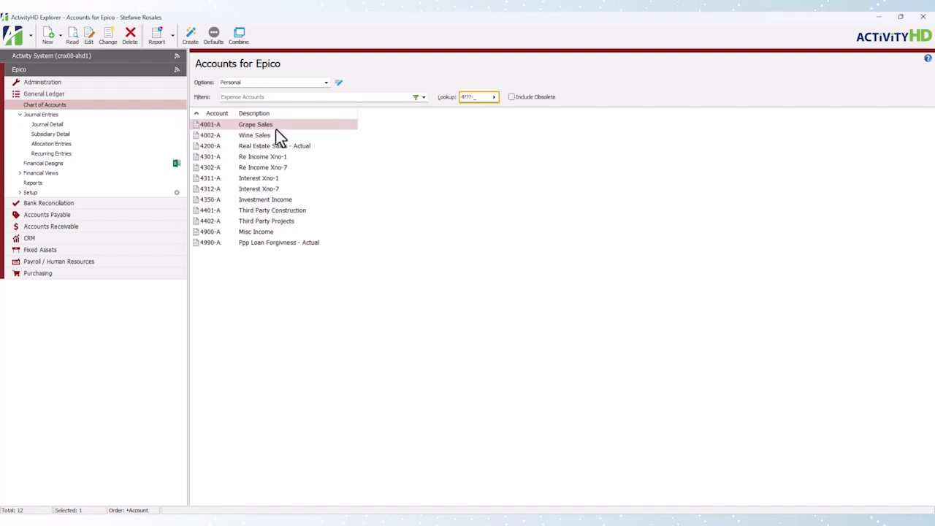
left_click(303, 244, "shift")
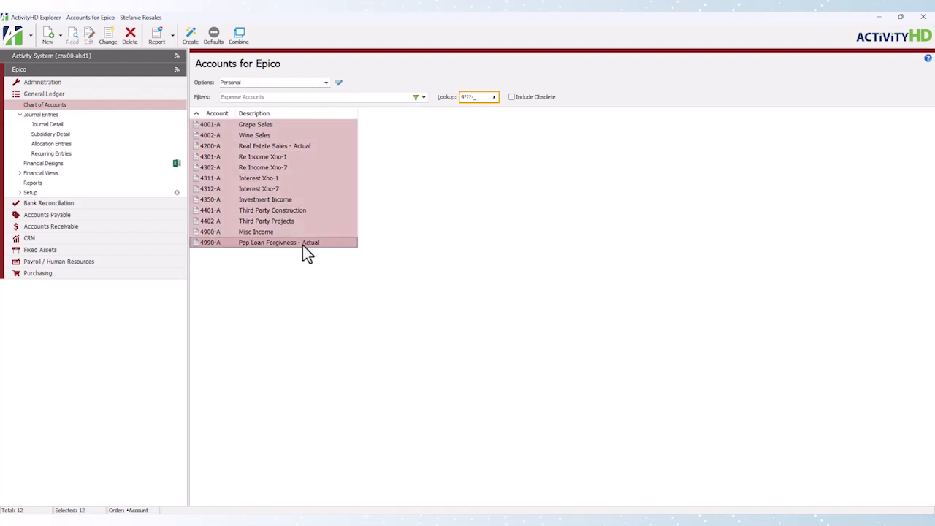
right_click(259, 165)
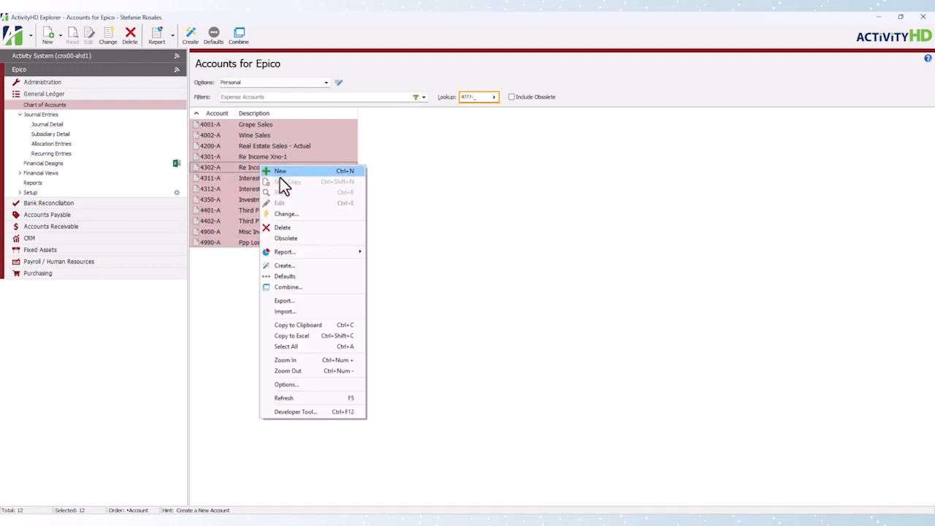
left_click(299, 212)
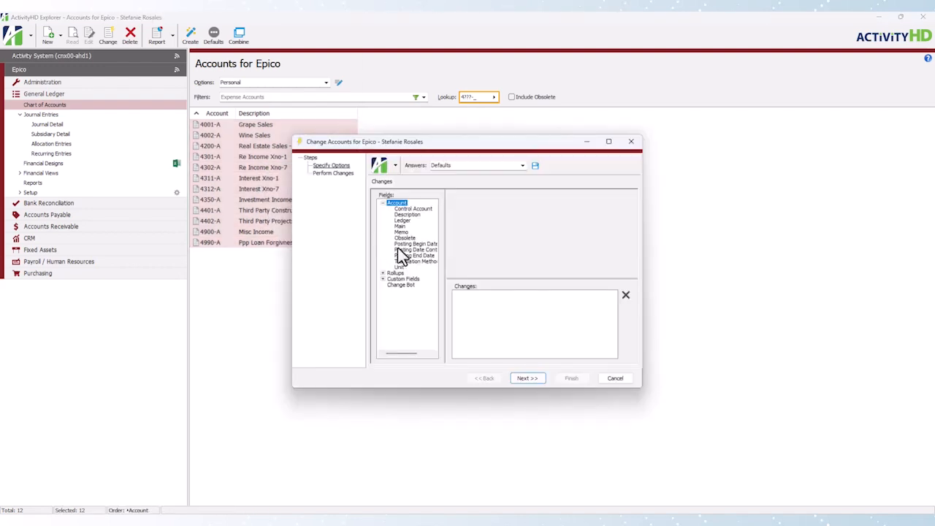
Step: Add a Change Bot with the copied UCase script that converts the account descriptions to upper case
left_click(407, 285)
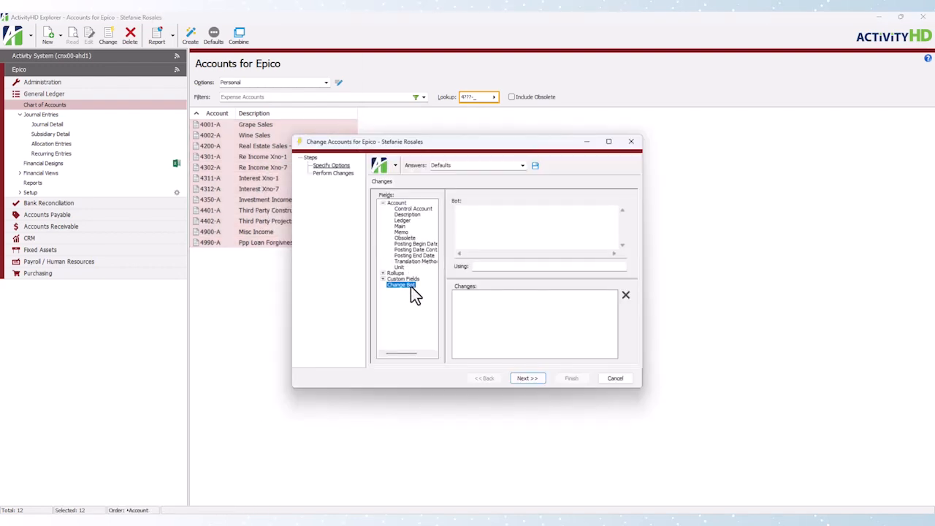
left_click(518, 225)
key("ctrl+v")
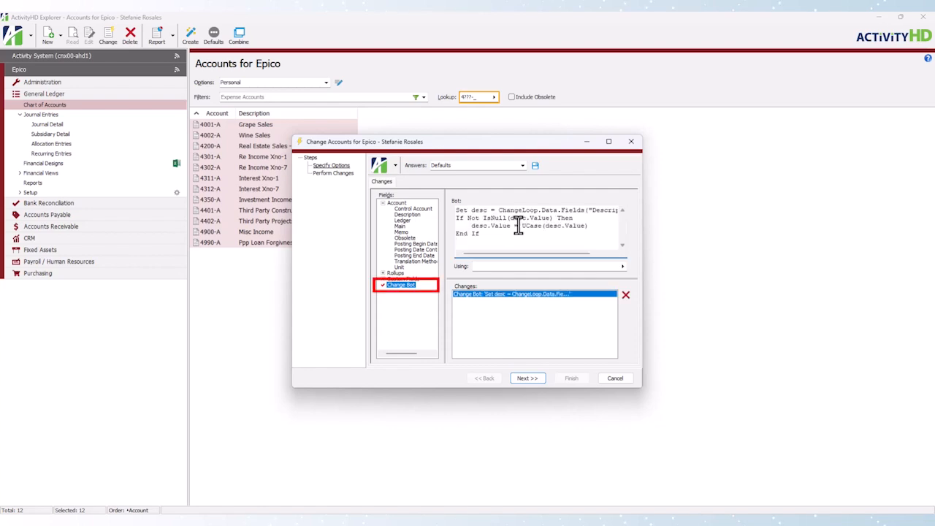
Step: Run the Change Bot on the selected accounts, confirm it and finish the wizard
left_click(529, 378)
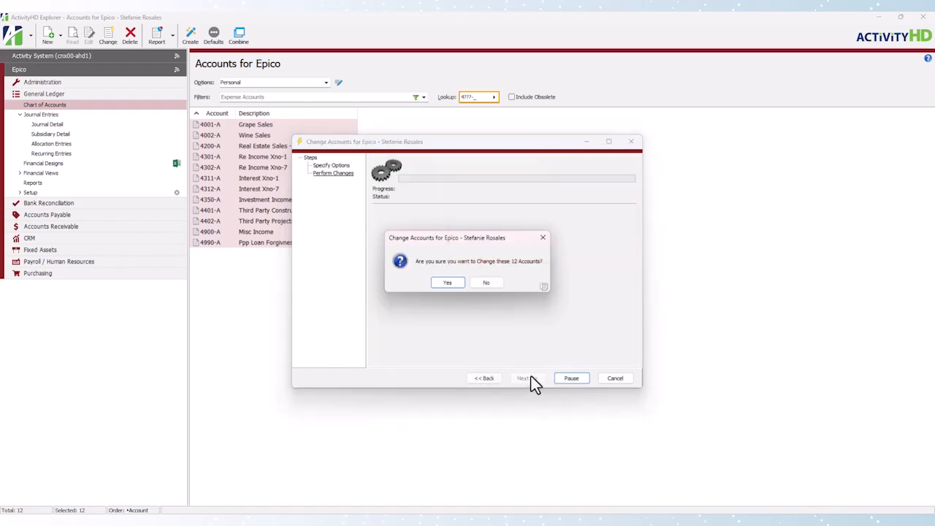
left_click(440, 284)
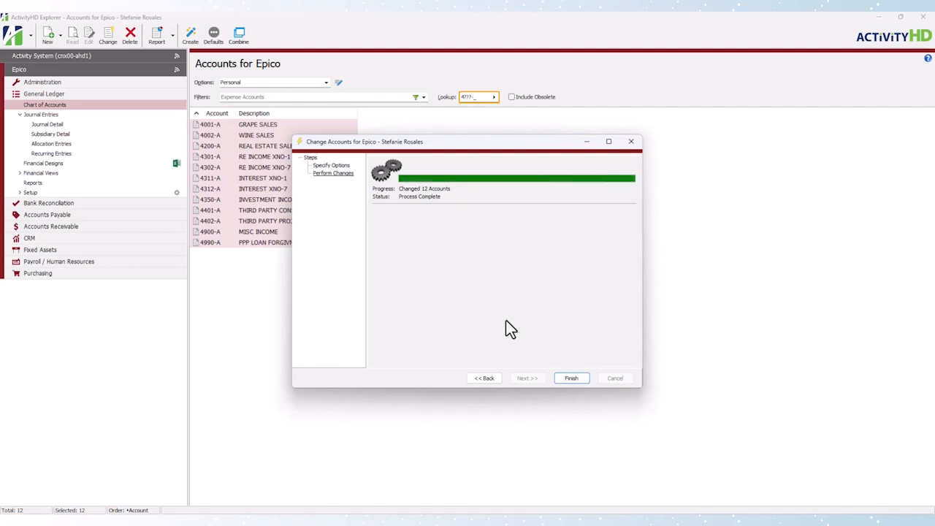
left_click(570, 379)
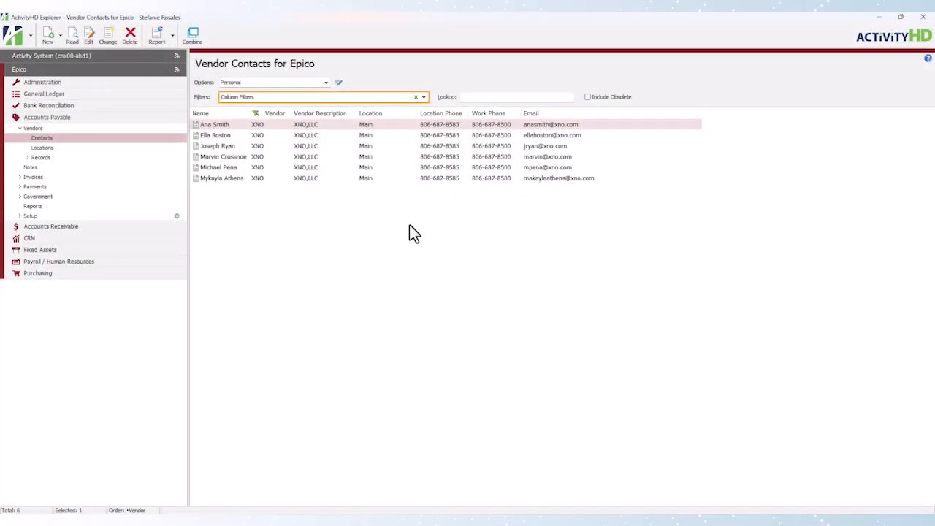
Step: Select all listed XNO vendor contacts and start the Change wizard for them
left_click_drag(404, 215, 394, 118)
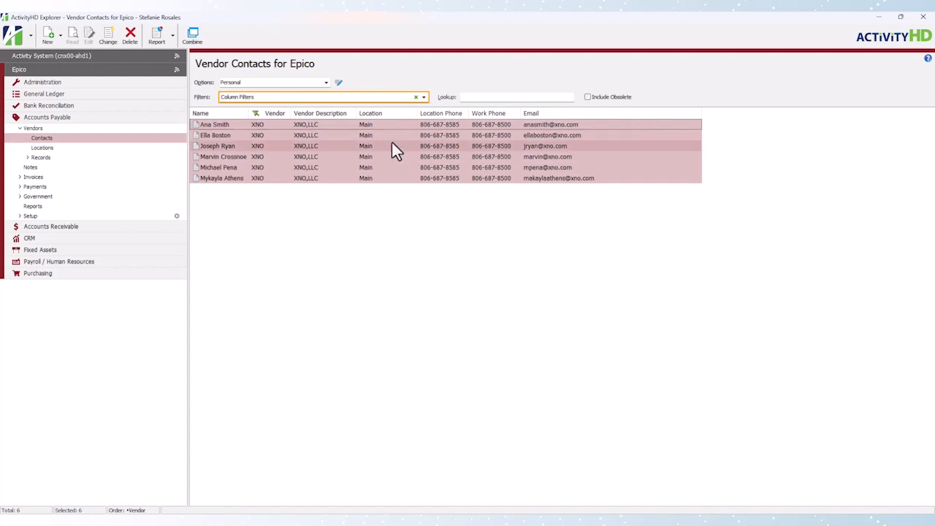
right_click(392, 143)
left_click(427, 202)
left_click_drag(503, 148, 550, 220)
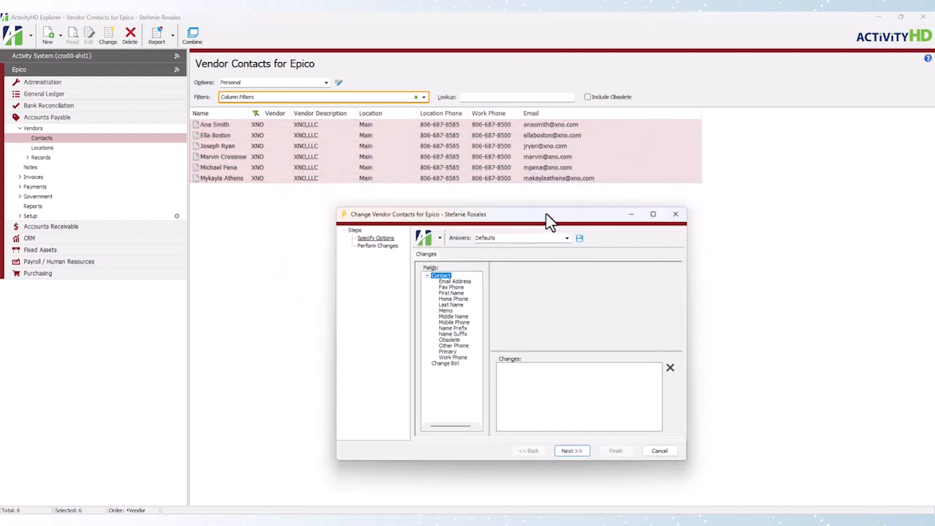
left_click(432, 365)
left_click(551, 295)
key("ctrl+v")
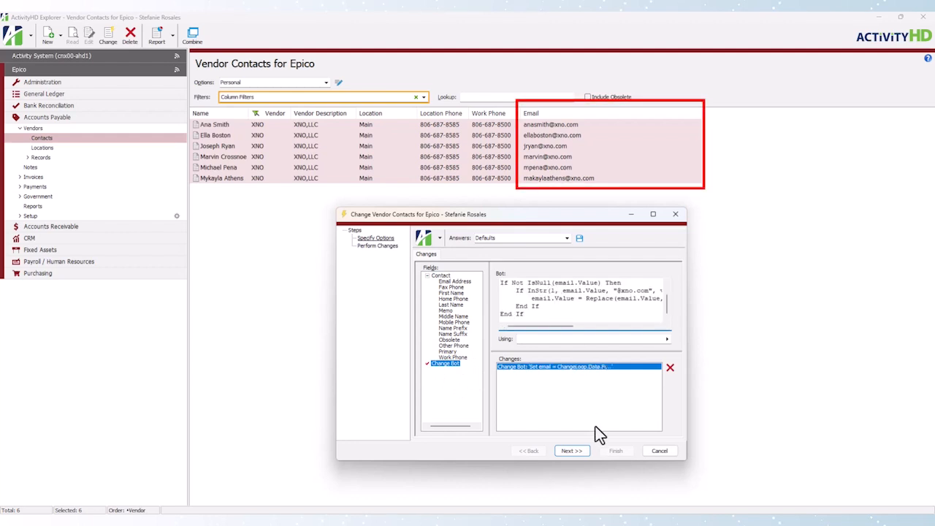
Step: Run the email domain change on the selected vendor contacts, confirm it and finish the wizard
left_click(571, 450)
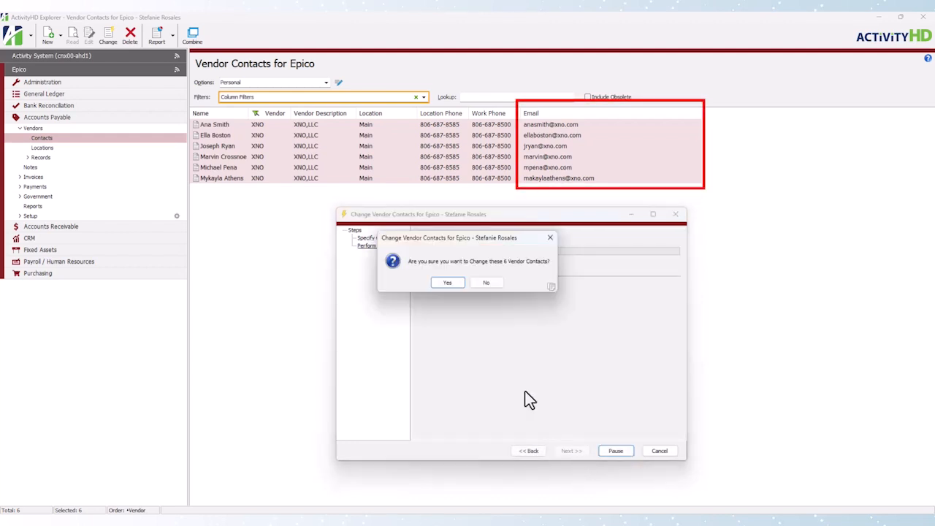
left_click(441, 282)
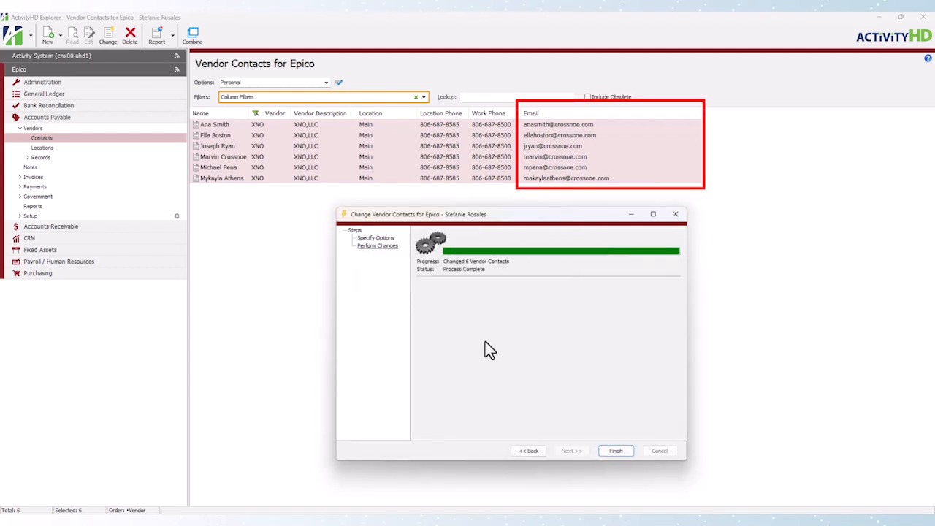
left_click(612, 451)
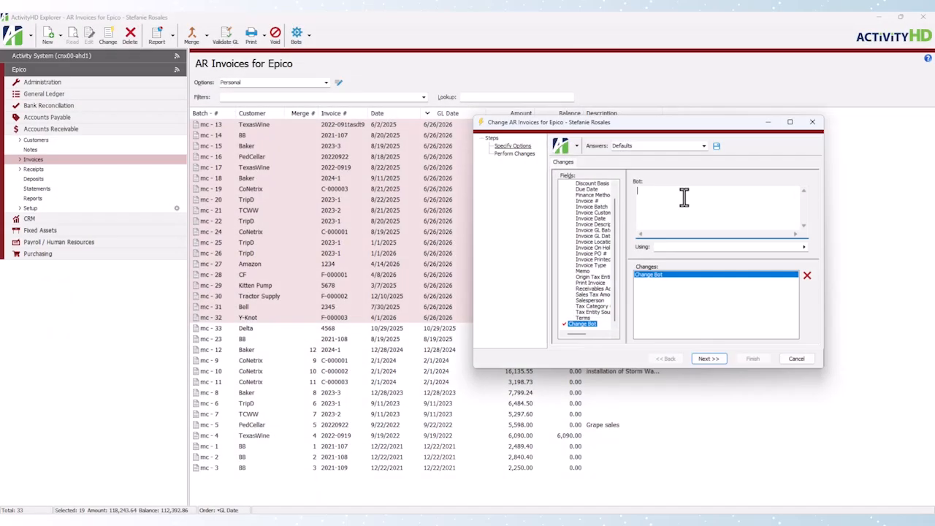
Step: Enter a Change Bot script that sets the selected AR invoices' GL date to the InvoiceDate value, run it and finish the wizard
type(".Data .Value = Data.Fields(\"InvoiceDate\").Value")
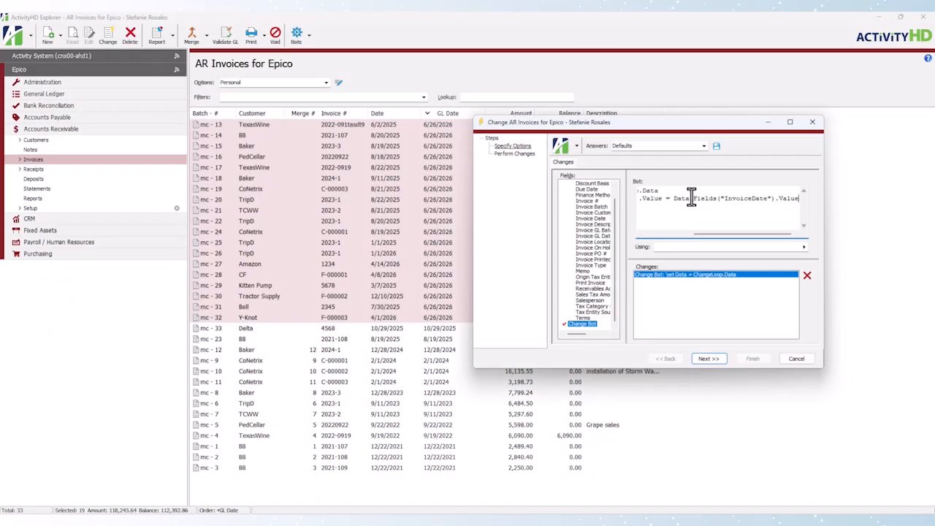
left_click(707, 359)
left_click(441, 284)
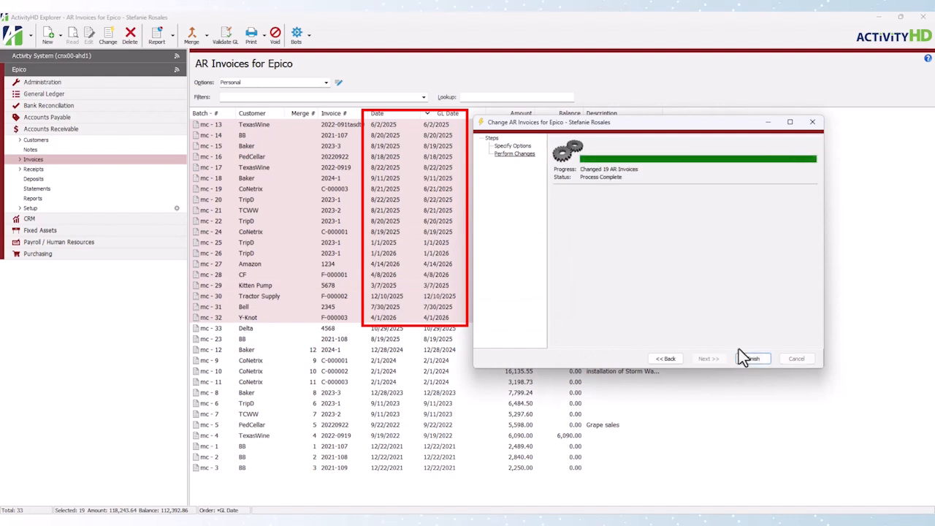
left_click(761, 360)
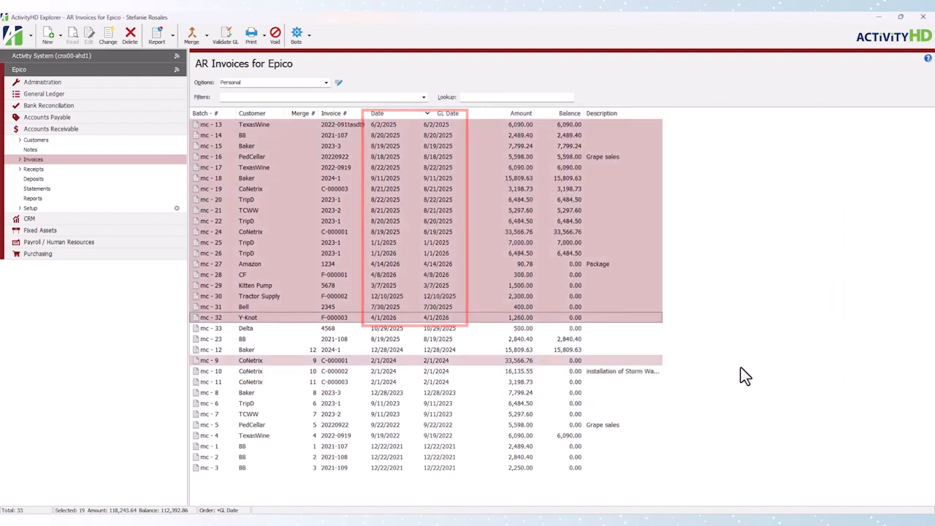
left_click(750, 460)
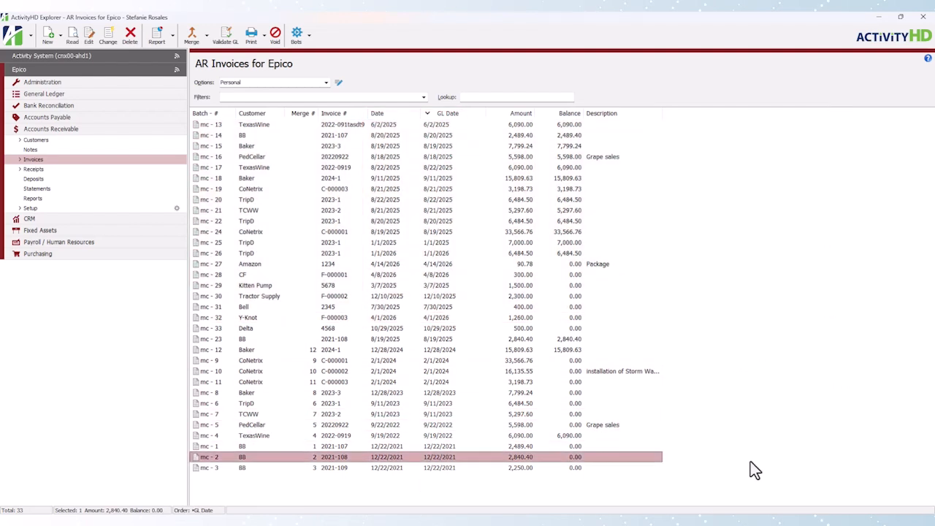